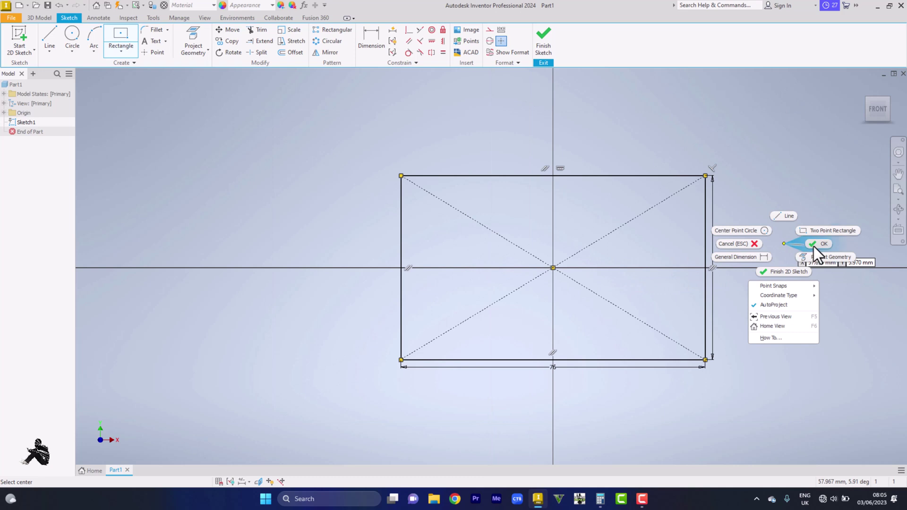
Step: Finish the rectangle and draw a horizontal line across its full width, about 11 mm above the bottom edge
{"action": "left_click", "coordinate": [815, 245]}
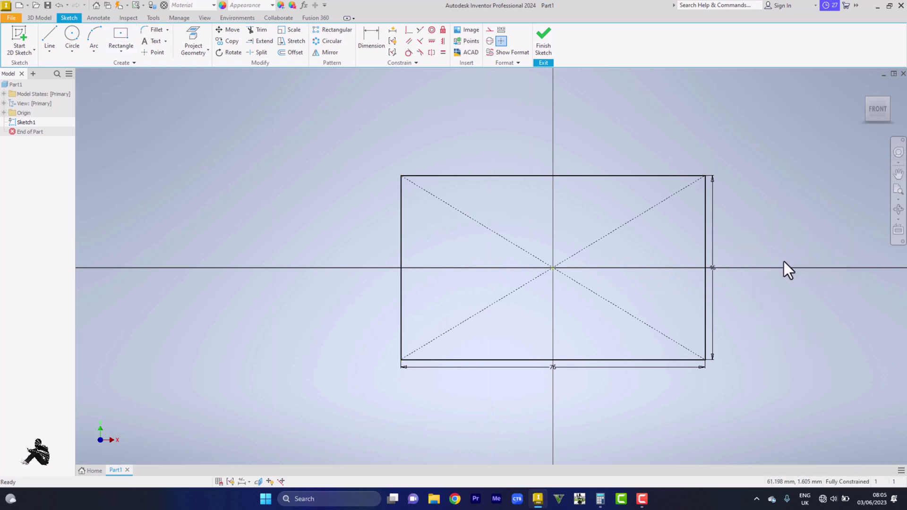
{"action": "left_click", "coordinate": [53, 46]}
{"action": "left_click", "coordinate": [403, 317]}
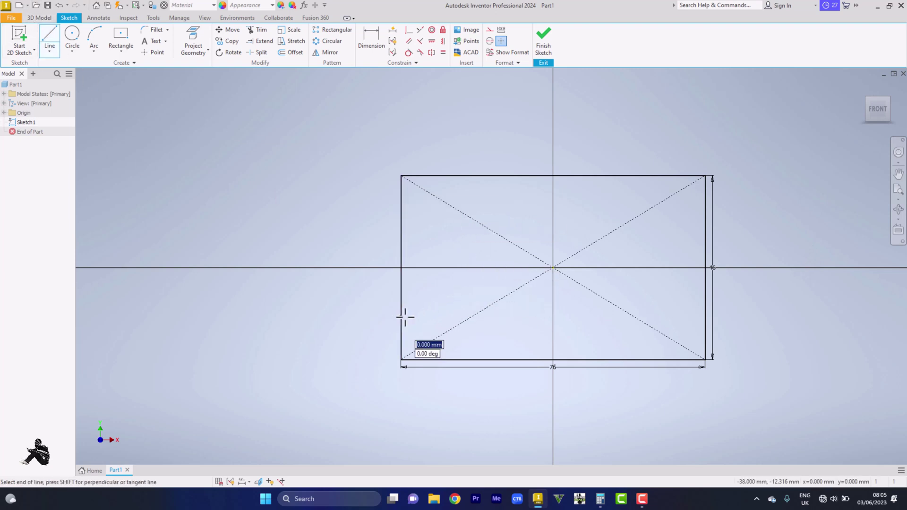
{"action": "double_click", "coordinate": [705, 317]}
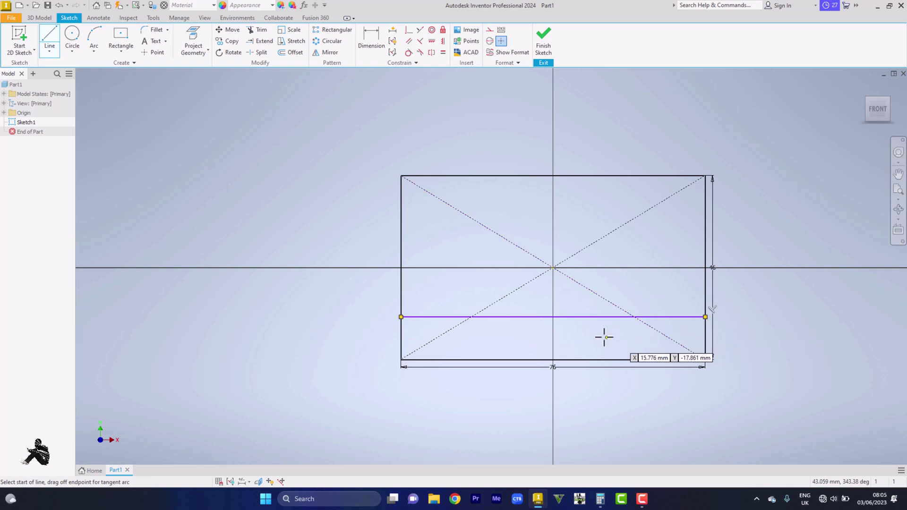
Step: Dimension the horizontal line's distance from the rectangle's bottom edge as 14 mm
{"action": "left_click", "coordinate": [376, 42]}
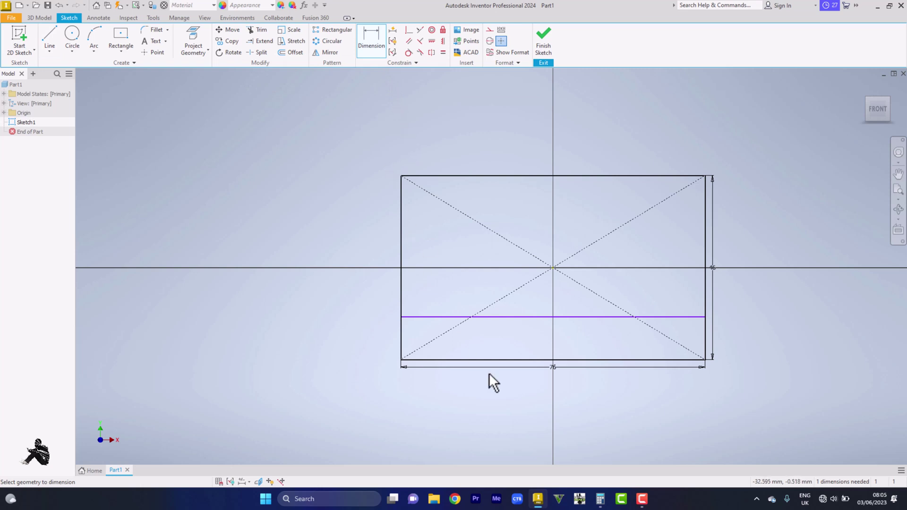
{"action": "left_click", "coordinate": [447, 316]}
{"action": "left_click", "coordinate": [370, 35]}
{"action": "left_click", "coordinate": [537, 317]}
{"action": "left_click", "coordinate": [537, 359]}
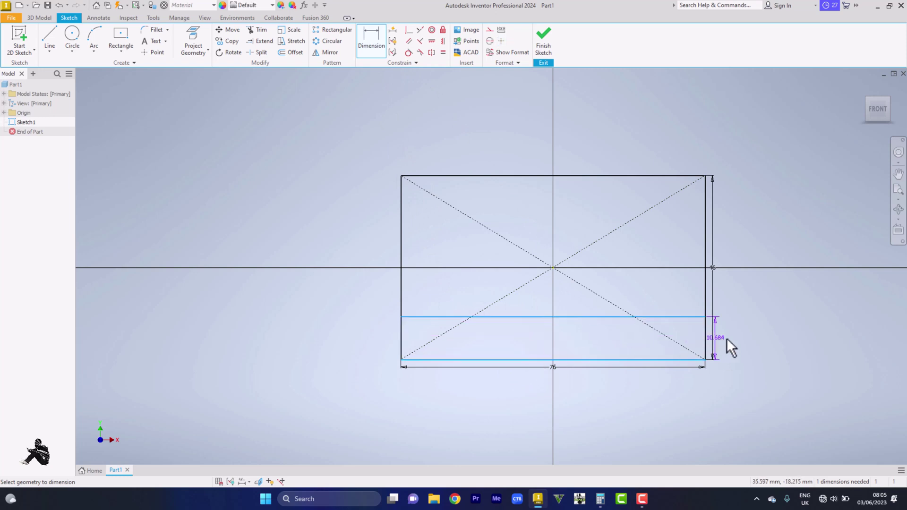
{"action": "left_click", "coordinate": [744, 337]}
{"action": "type", "text": "14"}
{"action": "key", "text": "Return"}
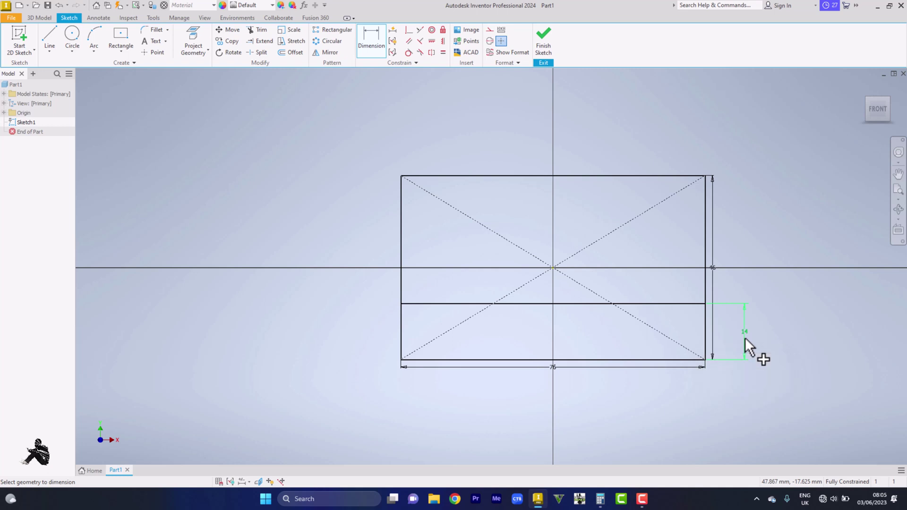
Step: Switch to Calculator to work out 76 − 50 divided by 2, and return to the sketch
{"action": "left_click", "coordinate": [55, 44]}
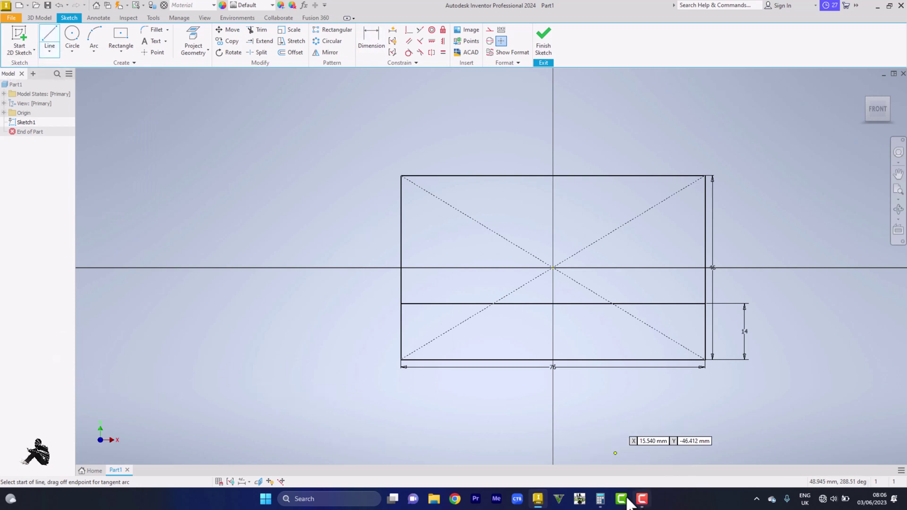
{"action": "left_click", "coordinate": [600, 500]}
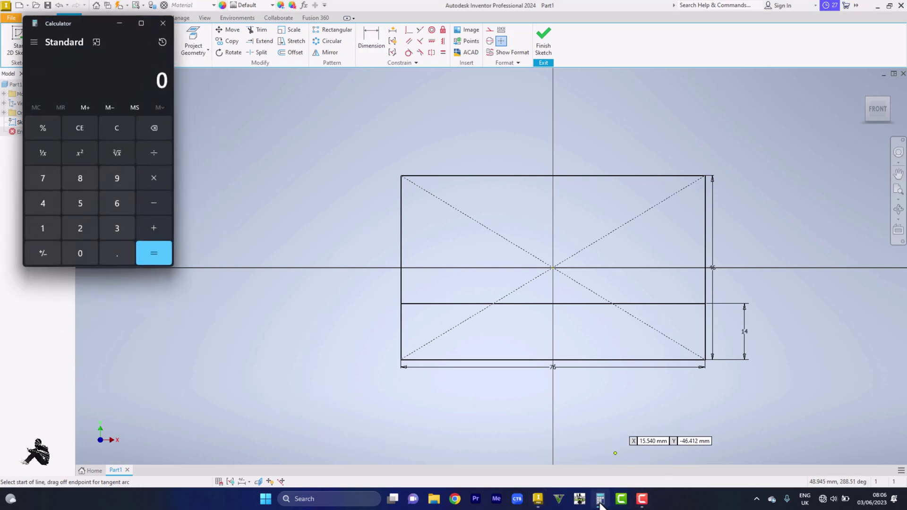
{"action": "left_click", "coordinate": [47, 170]}
{"action": "left_click", "coordinate": [142, 204]}
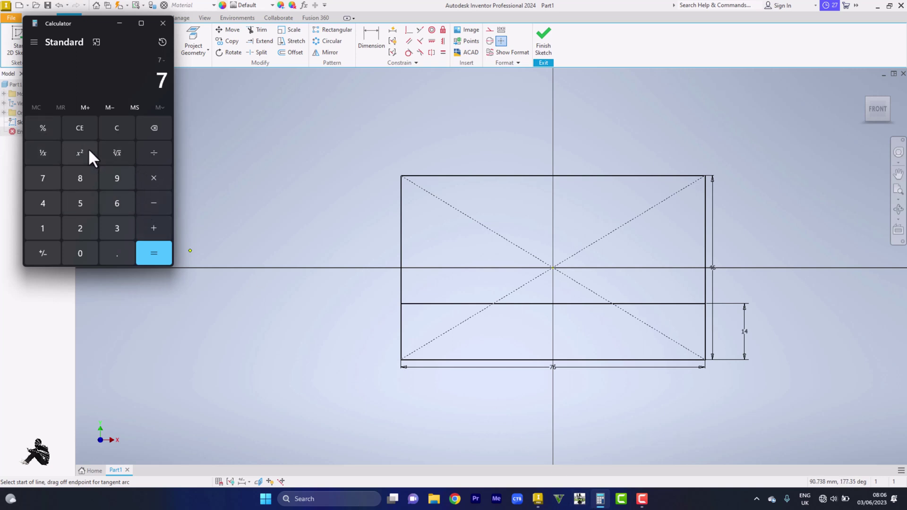
{"action": "left_click", "coordinate": [111, 127]}
{"action": "left_click", "coordinate": [46, 181]}
{"action": "left_click", "coordinate": [117, 203]}
{"action": "left_click", "coordinate": [148, 199]}
{"action": "left_click", "coordinate": [80, 203]}
{"action": "left_click", "coordinate": [82, 246]}
{"action": "left_click", "coordinate": [156, 245]}
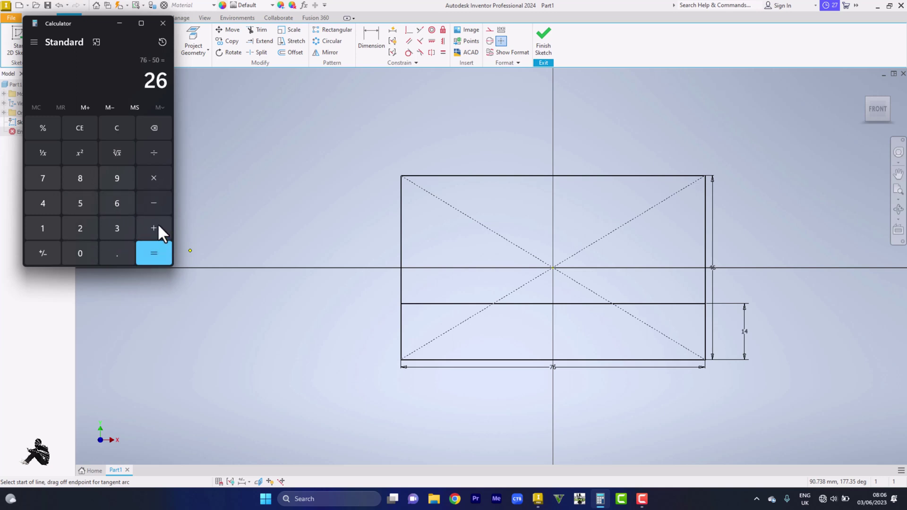
{"action": "left_click", "coordinate": [153, 151]}
{"action": "left_click", "coordinate": [85, 229]}
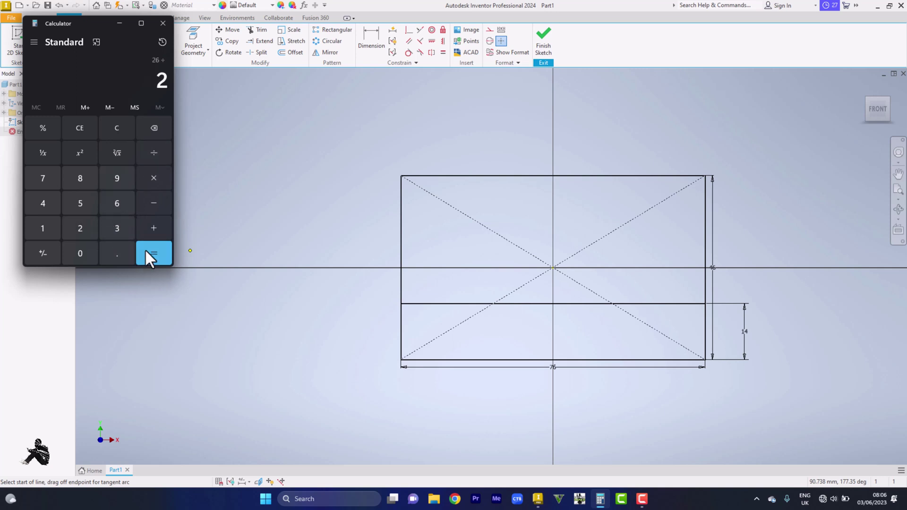
{"action": "left_click", "coordinate": [148, 251]}
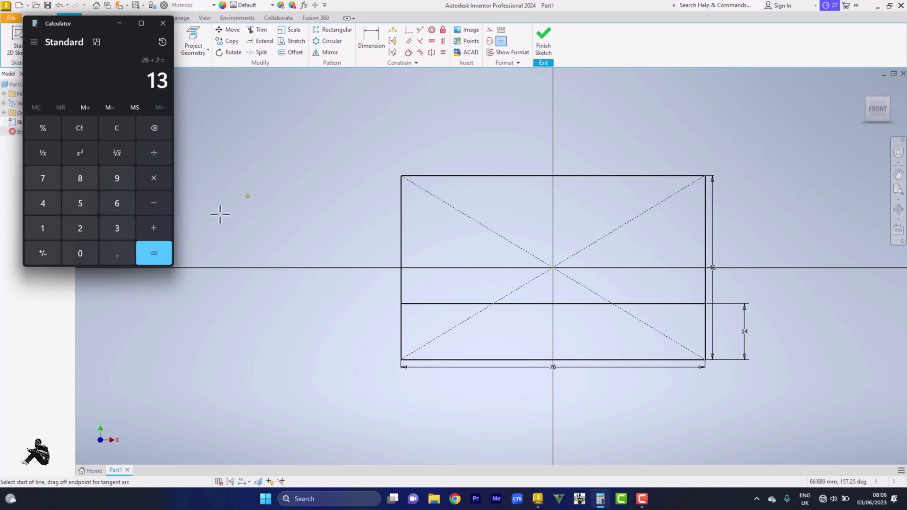
{"action": "left_click", "coordinate": [120, 23]}
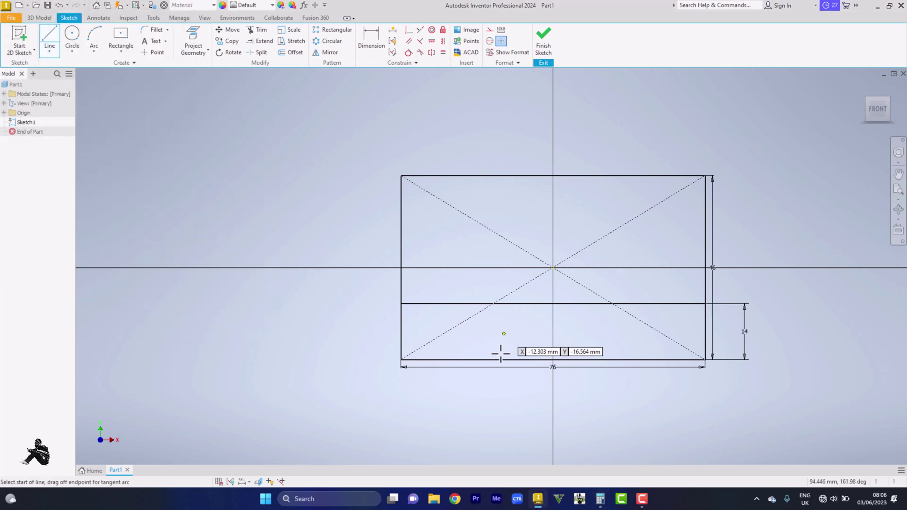
Step: Draw a 13 mm horizontal line inward from the rectangle's left edge, about 9 mm above the bottom edge
{"action": "left_click", "coordinate": [401, 323]}
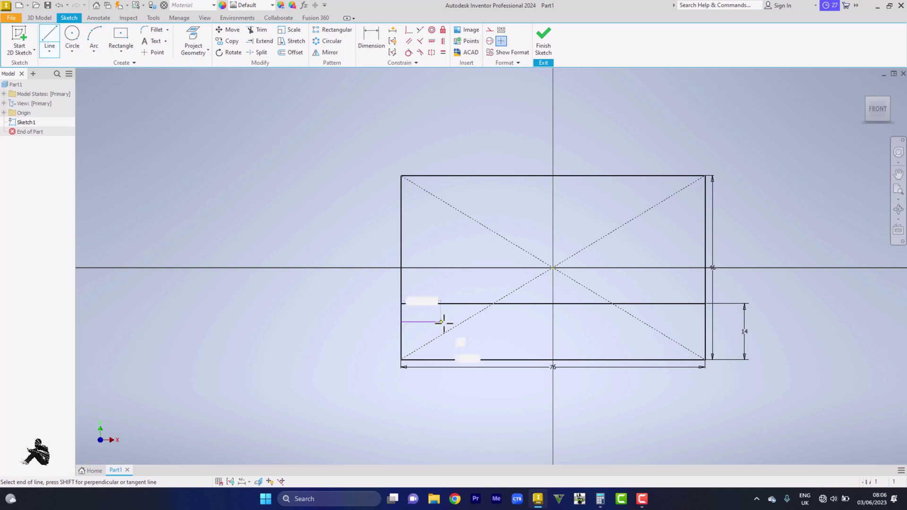
{"action": "type", "text": "13"}
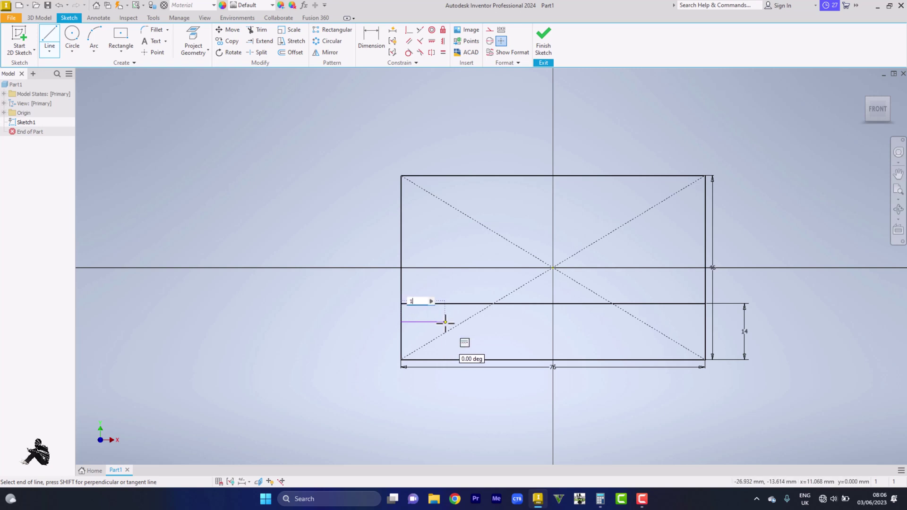
{"action": "key", "text": "Tab"}
{"action": "key", "text": "Return"}
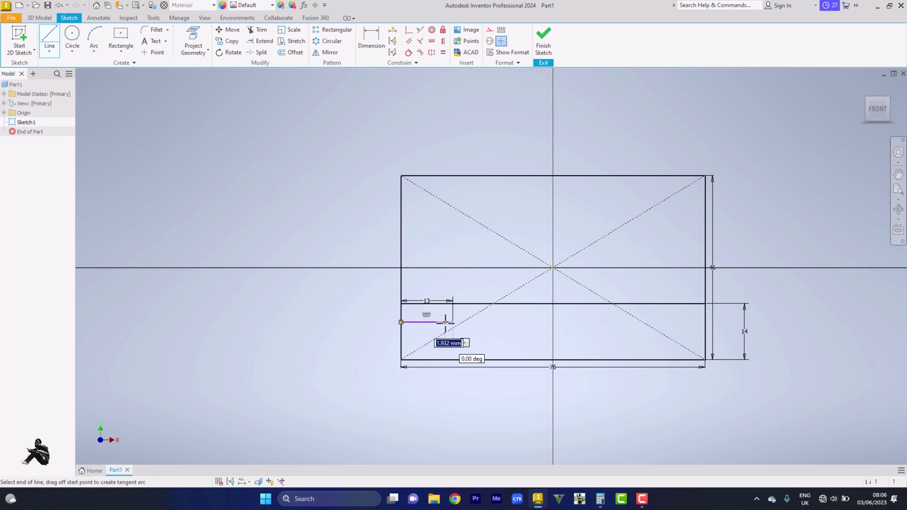
{"action": "right_click", "coordinate": [740, 340]}
{"action": "left_click", "coordinate": [775, 340]}
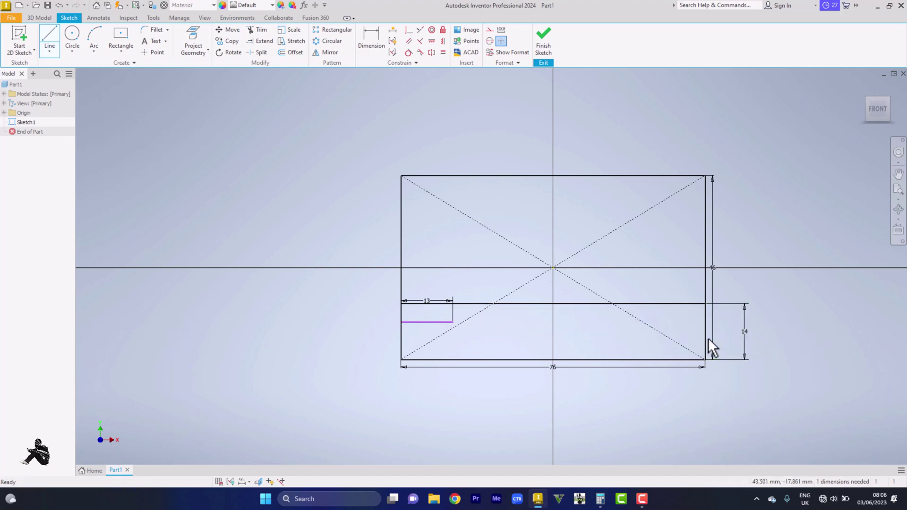
Step: Draw a matching 13 mm horizontal line inward from the rectangle's right edge, about 10 mm above the bottom edge
{"action": "left_click", "coordinate": [50, 38]}
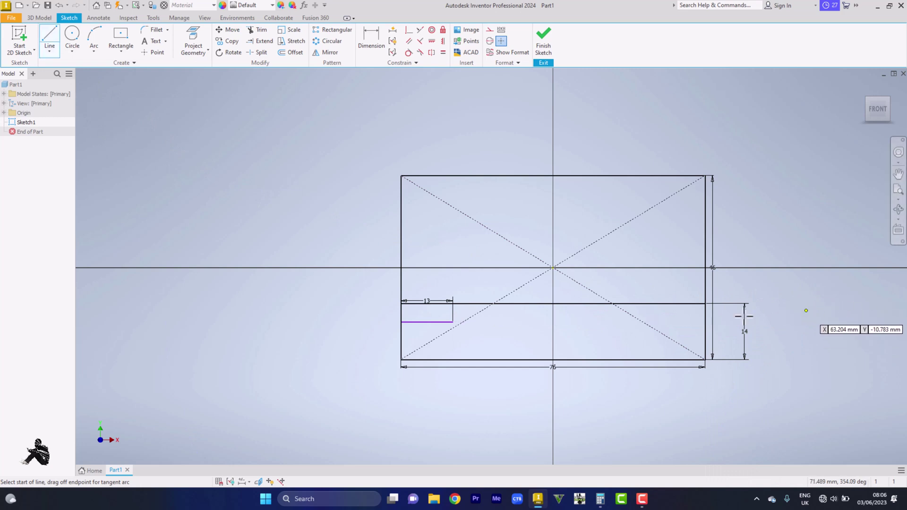
{"action": "left_click", "coordinate": [705, 320]}
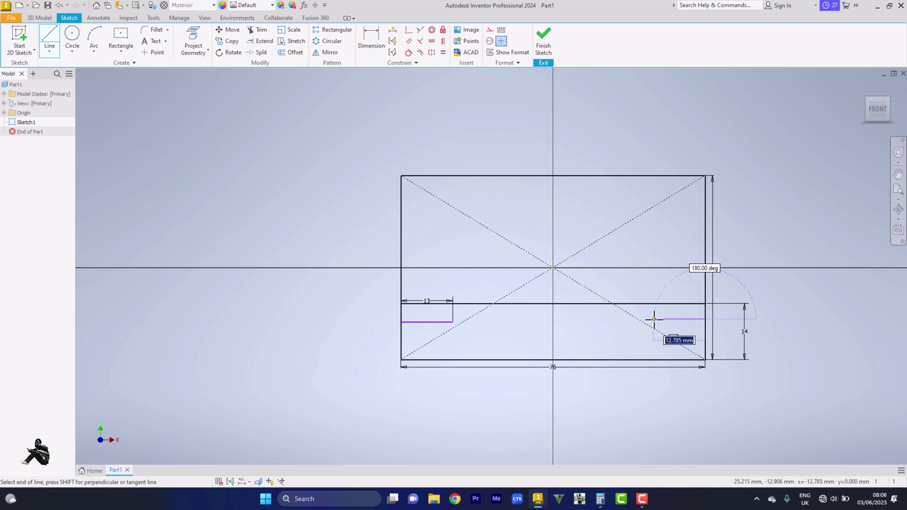
{"action": "type", "text": "13"}
{"action": "key", "text": "Return"}
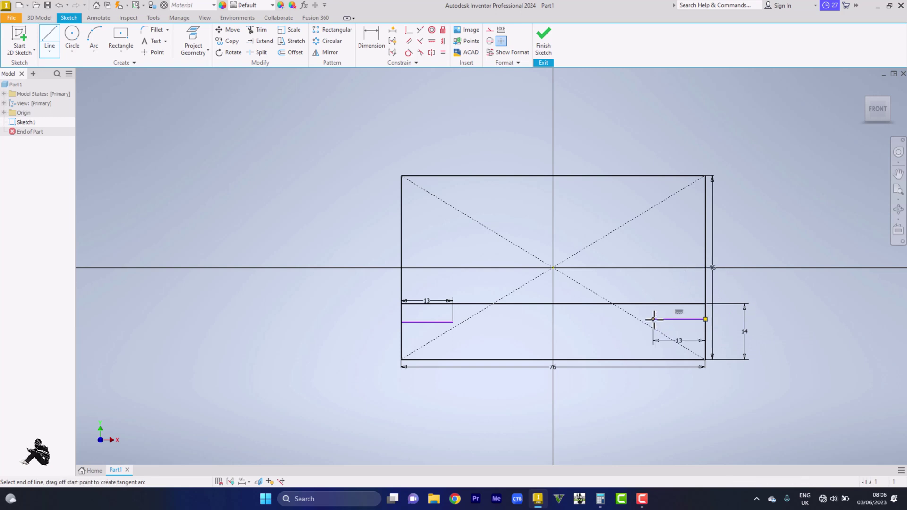
{"action": "right_click", "coordinate": [789, 322]}
{"action": "left_click", "coordinate": [814, 323]}
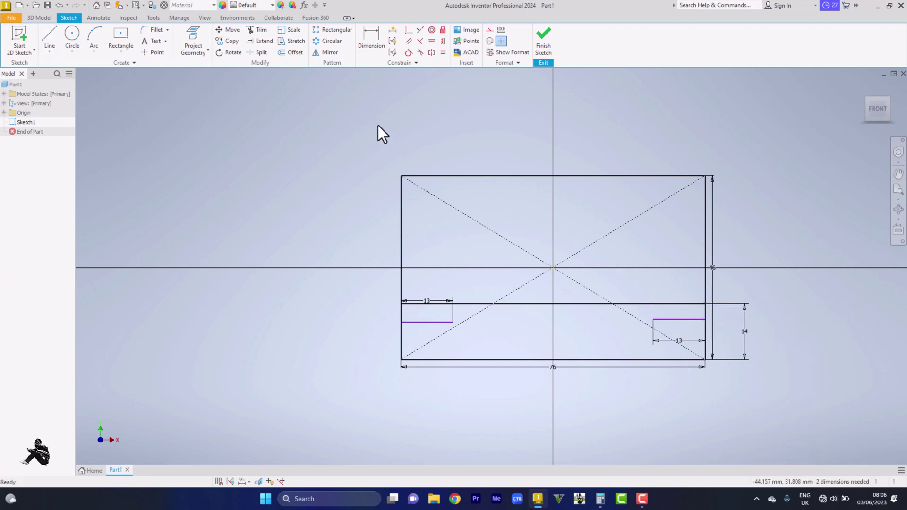
Step: Dimension the left short line's height above the rectangle's bottom edge as 10 mm
{"action": "left_click", "coordinate": [376, 55]}
{"action": "left_click", "coordinate": [418, 323]}
{"action": "left_click", "coordinate": [424, 359]}
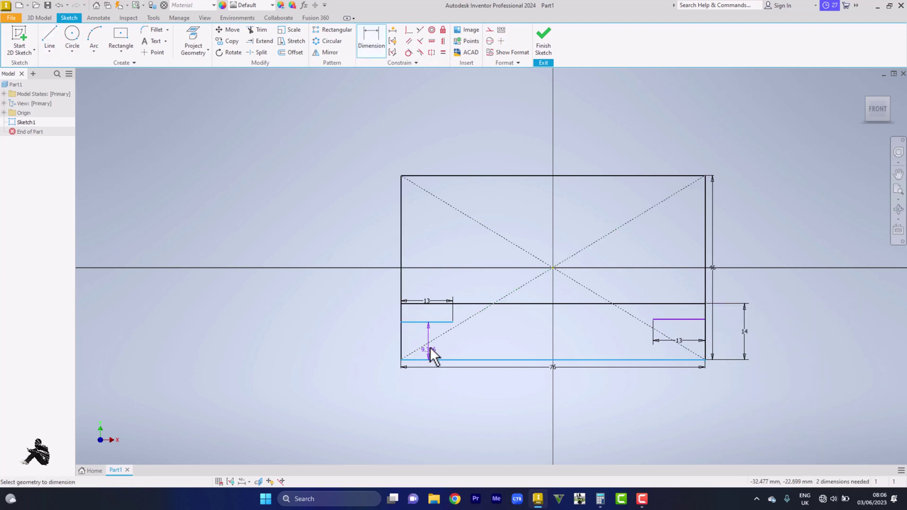
{"action": "left_click", "coordinate": [421, 342]}
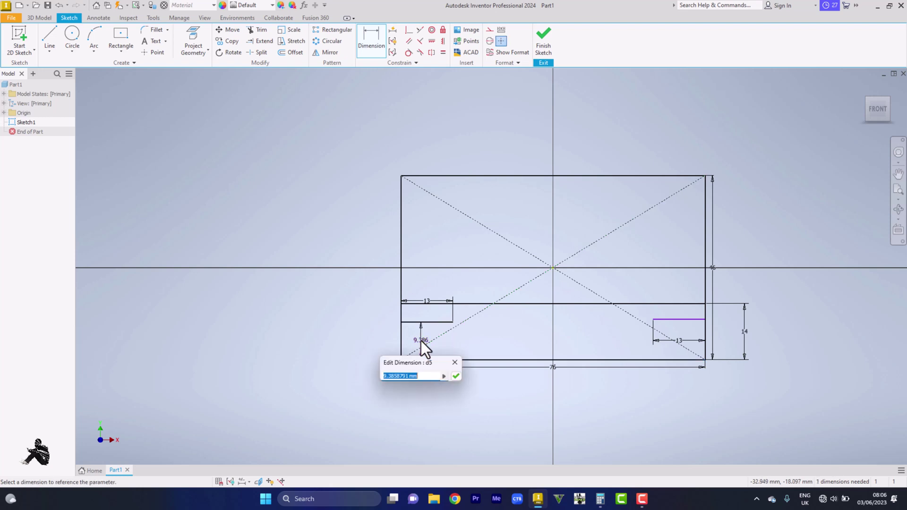
{"action": "type", "text": "10"}
{"action": "key", "text": "Return"}
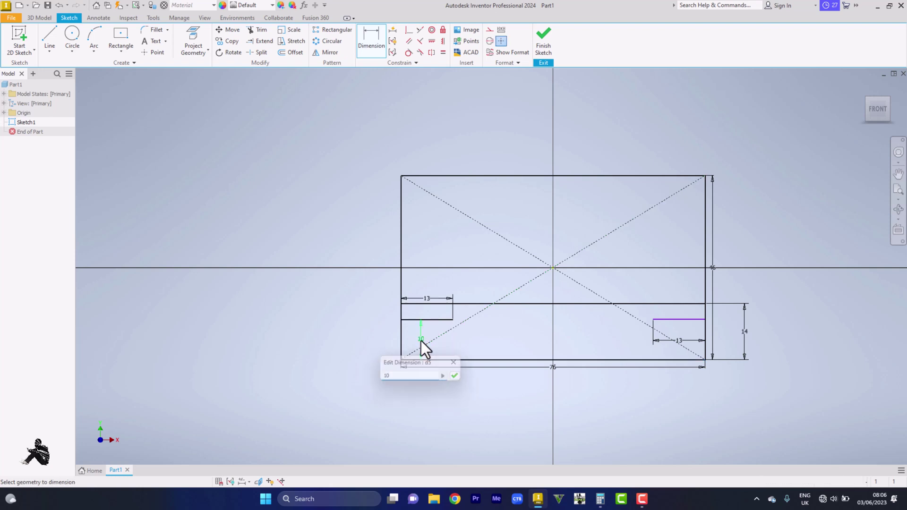
Step: Dimension the right short line's height above the rectangle's bottom edge as 10 mm
{"action": "left_click", "coordinate": [664, 360]}
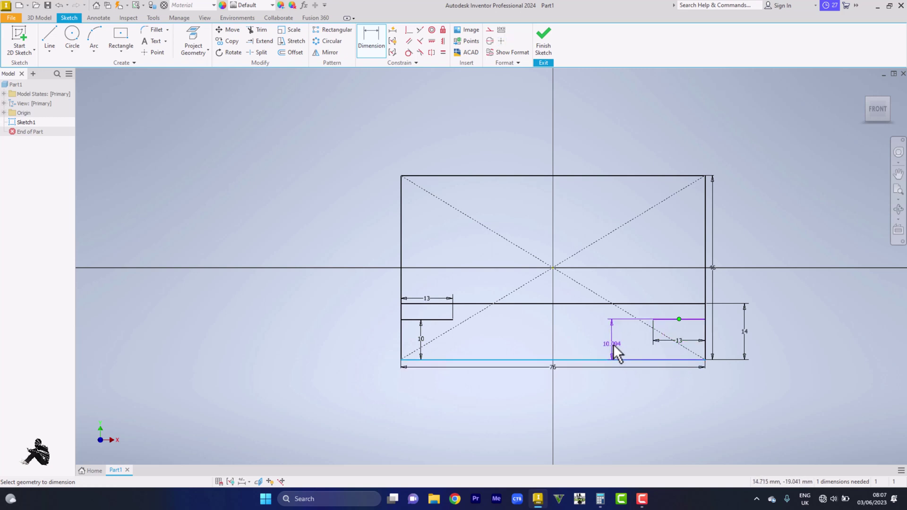
{"action": "type", "text": "10"}
{"action": "left_click", "coordinate": [615, 352]}
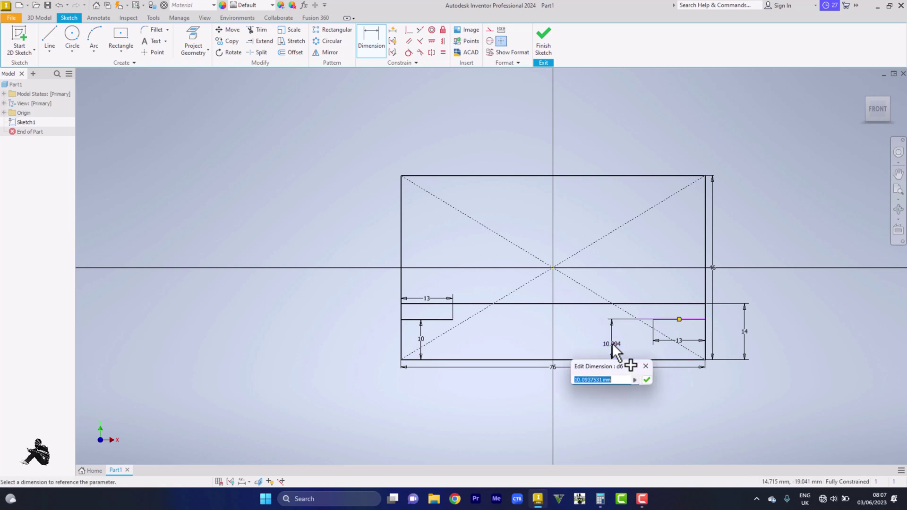
{"action": "type", "text": "10"}
{"action": "key", "text": "Return"}
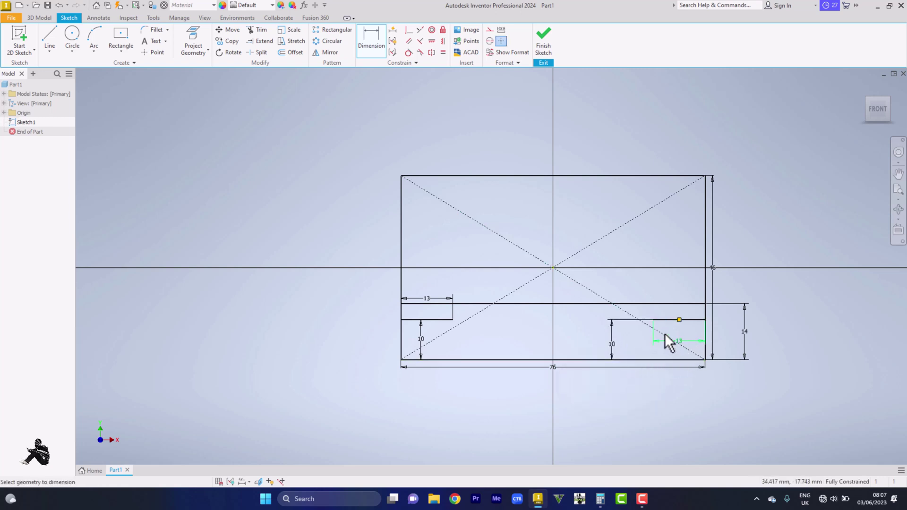
Step: Draw a slanted line from the left short line's inner end, down and outward past the bottom edge to about (−34, −35) mm
{"action": "left_click", "coordinate": [50, 38]}
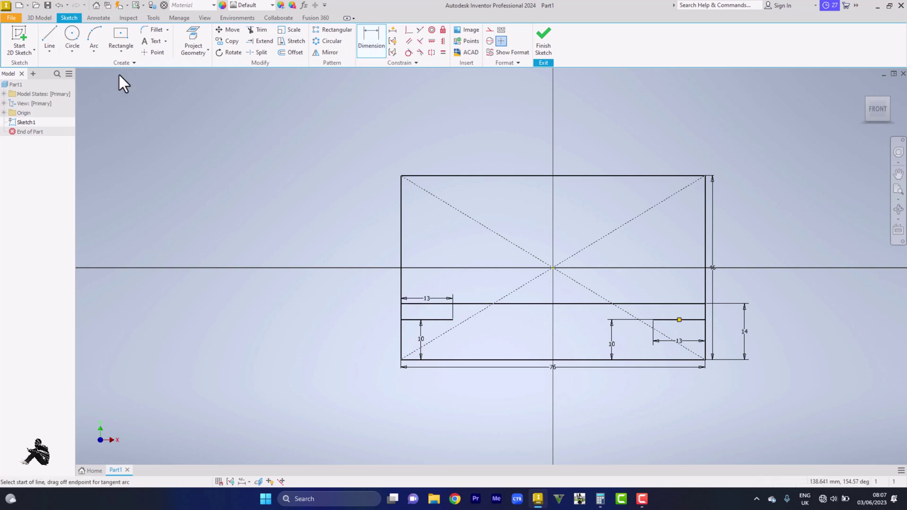
{"action": "left_click", "coordinate": [453, 321]}
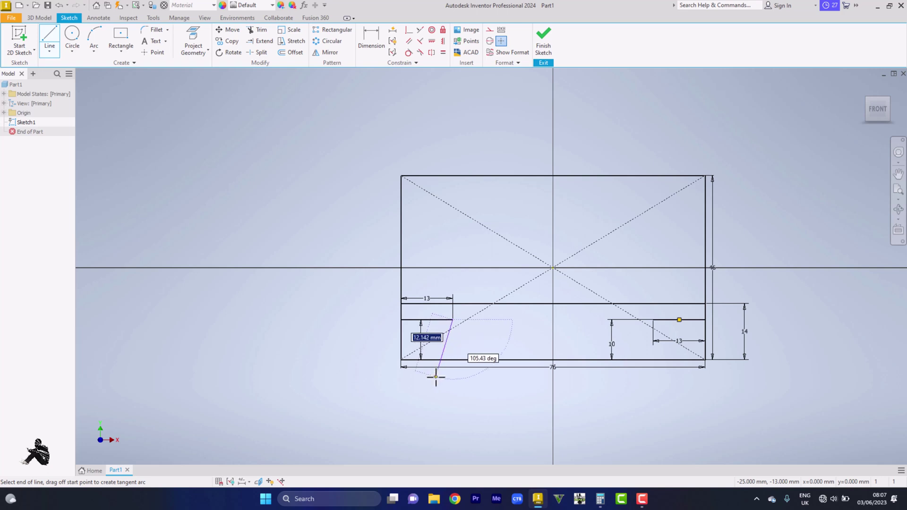
{"action": "left_click", "coordinate": [416, 407]}
{"action": "right_click", "coordinate": [548, 407]}
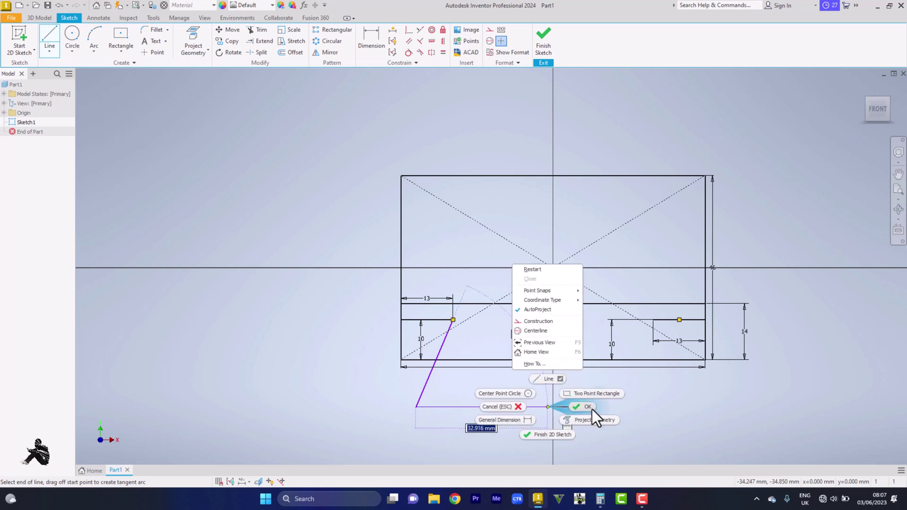
{"action": "left_click", "coordinate": [593, 410]}
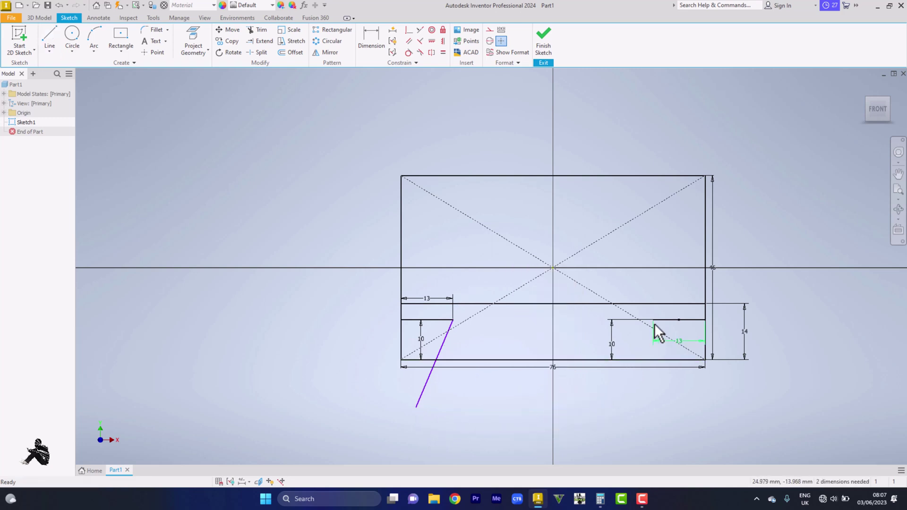
Step: Draw a mirrored slanted line about 24 mm long from the right short line's inner end, down and outward past the bottom edge
{"action": "key", "text": "l"}
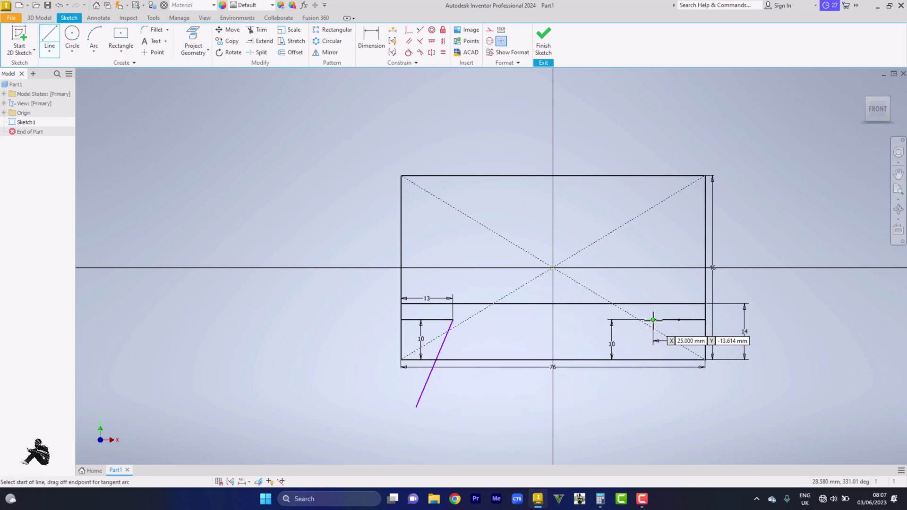
{"action": "left_click", "coordinate": [654, 320]}
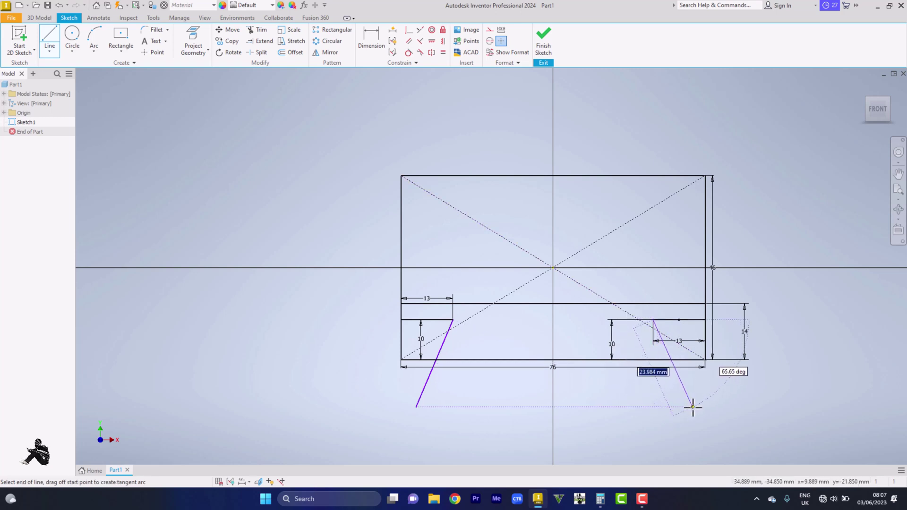
{"action": "right_click", "coordinate": [740, 401]}
{"action": "left_click", "coordinate": [769, 402]}
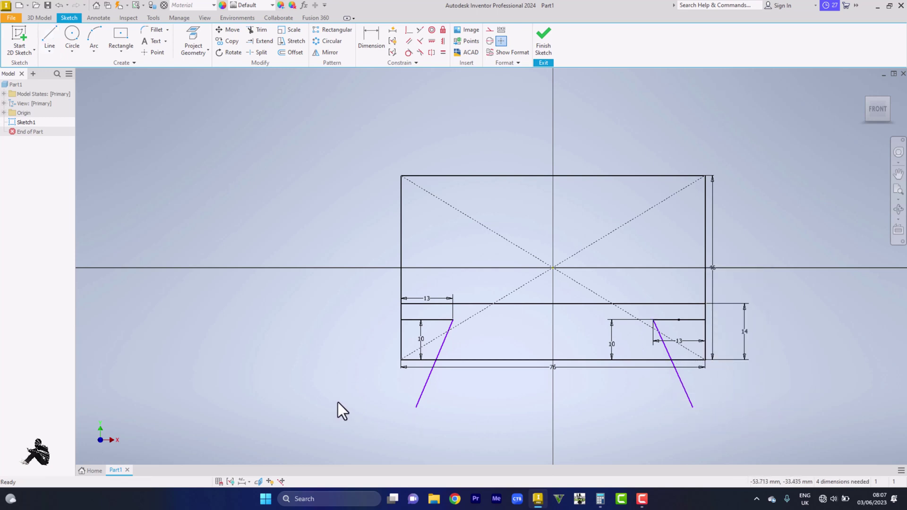
Step: Dimension the angle between the left slanted line and the rectangle's bottom edge as 120 degrees
{"action": "left_click", "coordinate": [382, 43]}
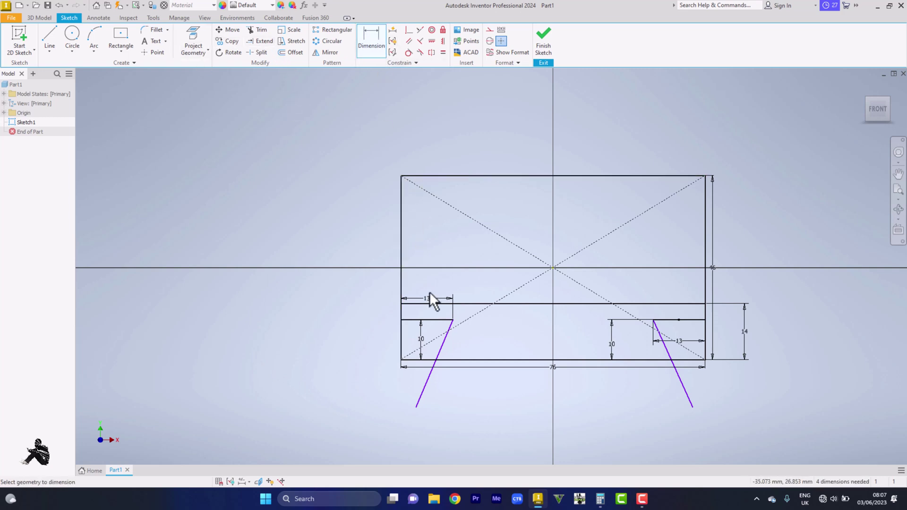
{"action": "left_click", "coordinate": [446, 341]}
{"action": "left_click", "coordinate": [467, 360]}
{"action": "left_click", "coordinate": [463, 347]}
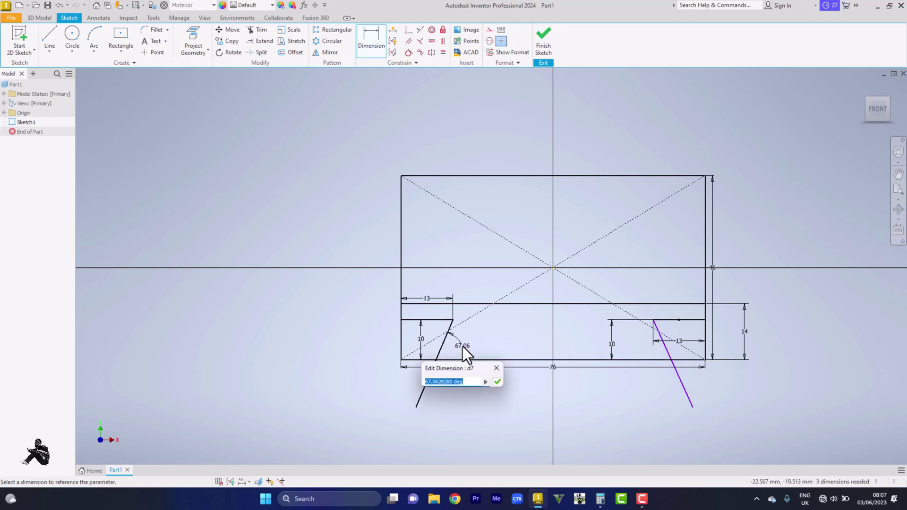
{"action": "type", "text": "120"}
{"action": "key", "text": "Return"}
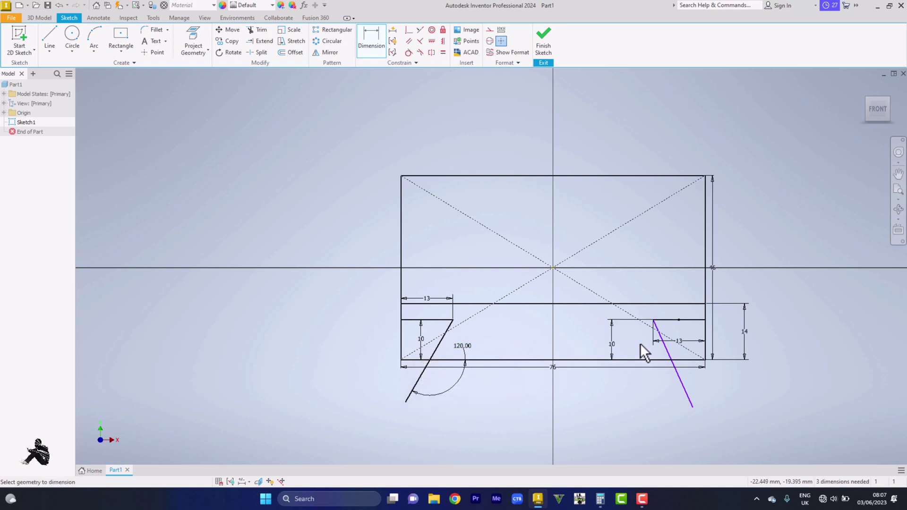
Step: Dimension the angle between the right slanted line and the rectangle's bottom edge as 60 degrees
{"action": "left_click", "coordinate": [667, 350]}
{"action": "left_click", "coordinate": [644, 360]}
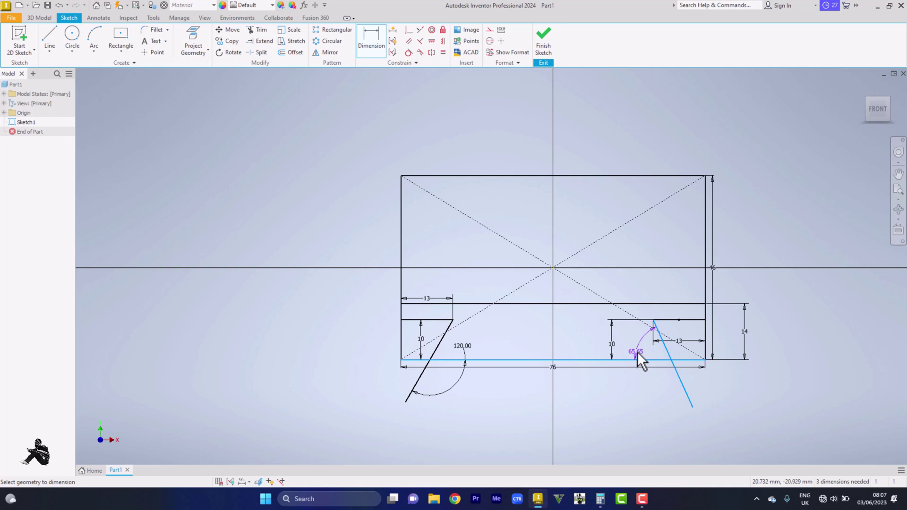
{"action": "left_click", "coordinate": [638, 354]}
{"action": "type", "text": "60"}
{"action": "key", "text": "Return"}
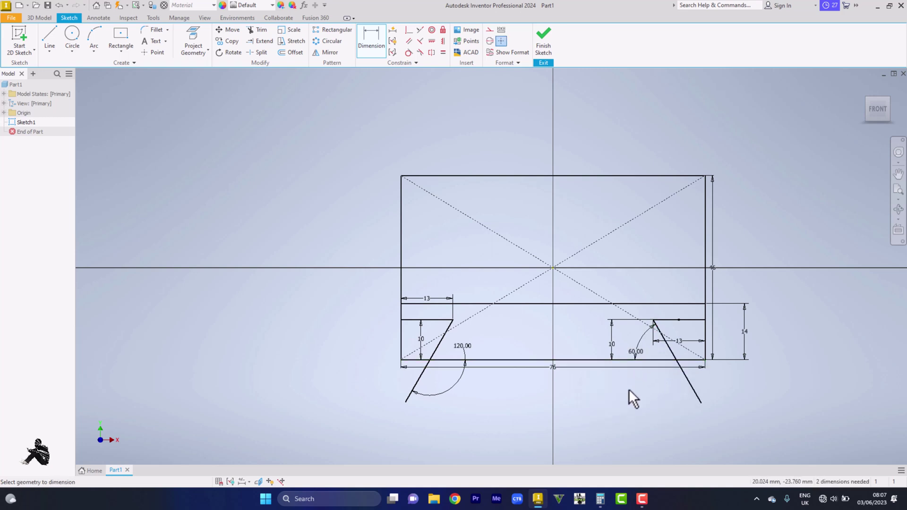
{"action": "right_click", "coordinate": [630, 397]}
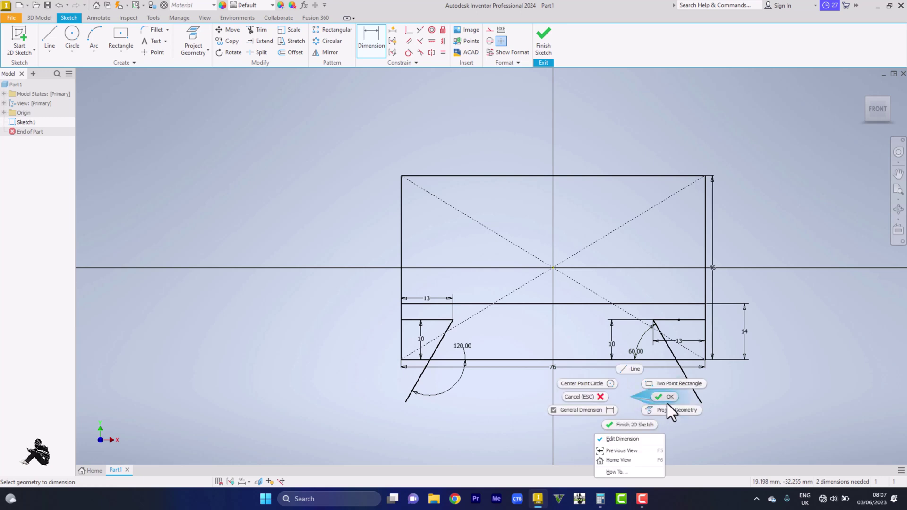
{"action": "left_click", "coordinate": [667, 403]}
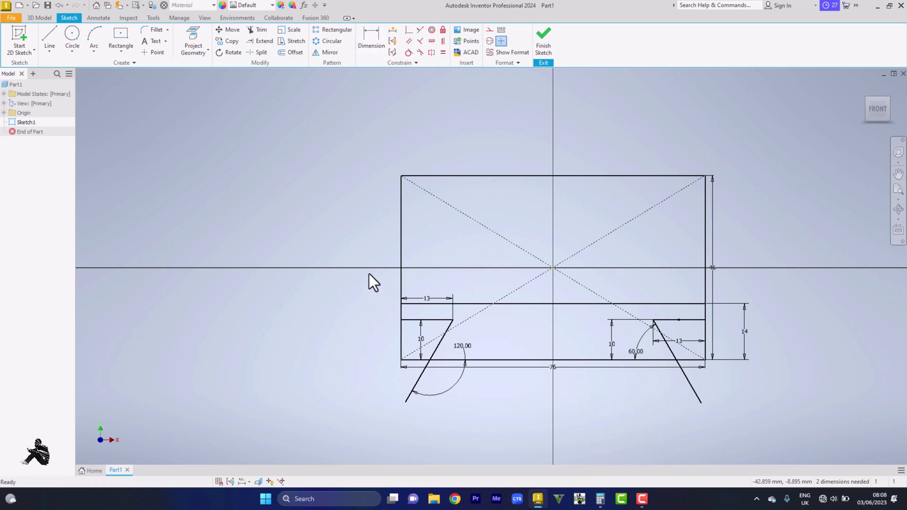
Step: Trim the lower-left corner: the side edge below the short line, the bottom edge outside the slanted line, and the slanted line's overhang
{"action": "left_click", "coordinate": [259, 30]}
{"action": "left_click", "coordinate": [402, 336]}
{"action": "left_click", "coordinate": [417, 362]}
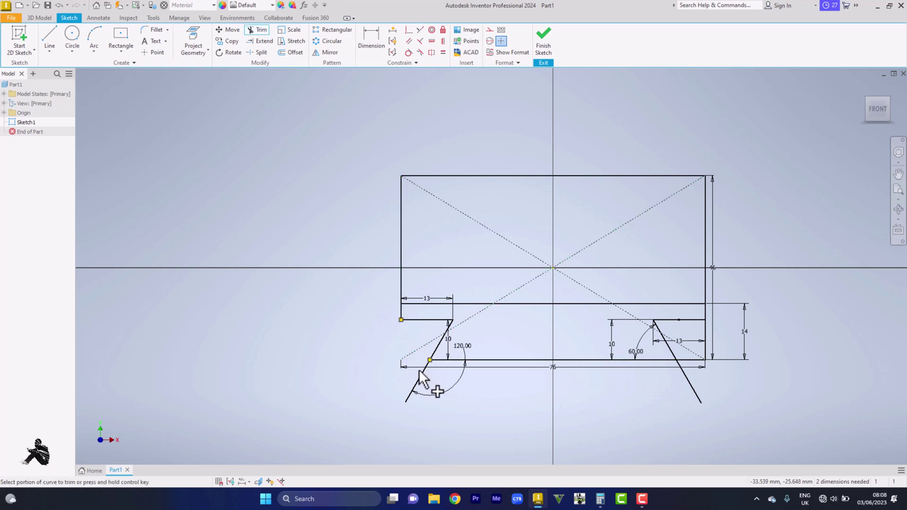
{"action": "left_click", "coordinate": [422, 380]}
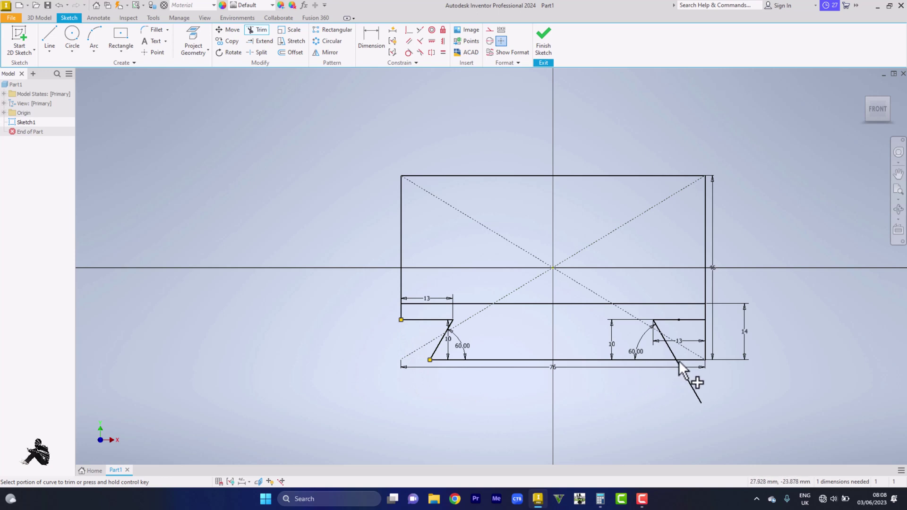
Step: Trim the lower-right corner: the slanted line's overhang, the bottom edge outside it, and the side edge below the short line
{"action": "left_click", "coordinate": [687, 374]}
{"action": "left_click", "coordinate": [690, 387]}
{"action": "left_click", "coordinate": [705, 339]}
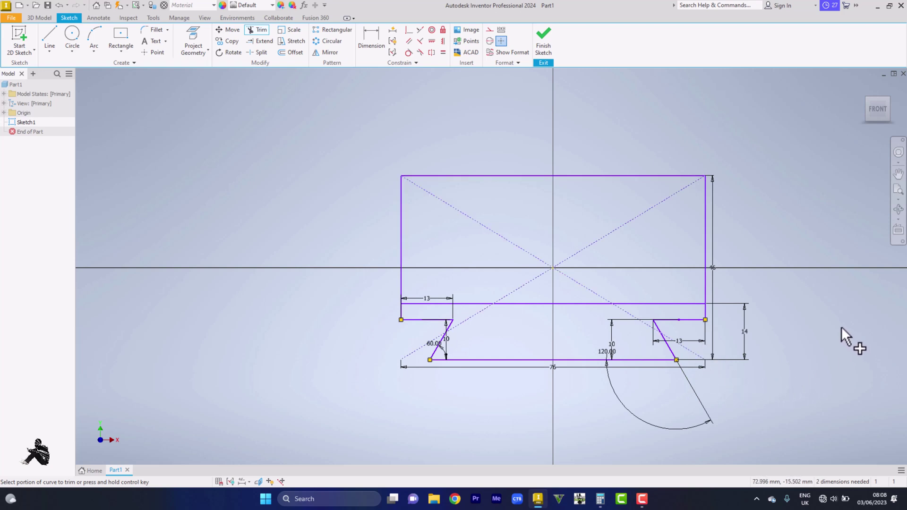
{"action": "right_click", "coordinate": [770, 190]}
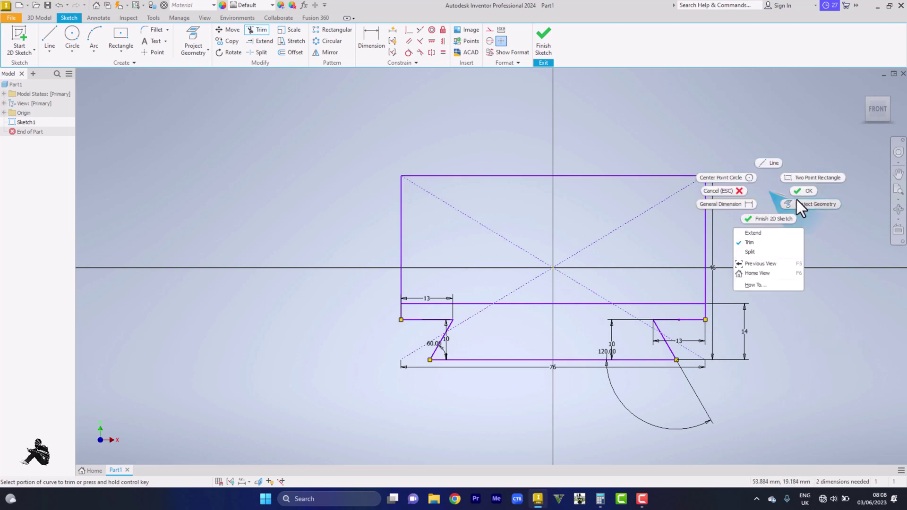
{"action": "left_click", "coordinate": [799, 198]}
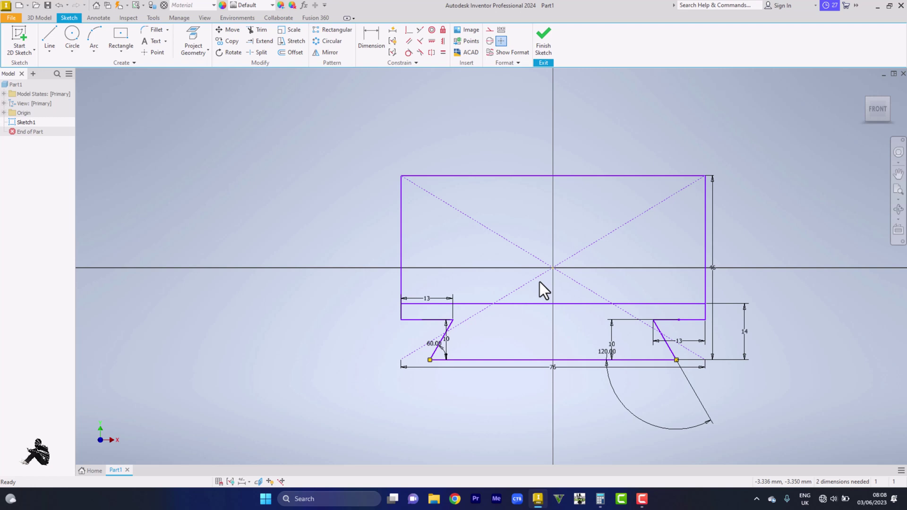
Step: Draw a 5 mm diameter circle on the vertical axis about 12 mm above the origin
{"action": "left_click", "coordinate": [75, 44]}
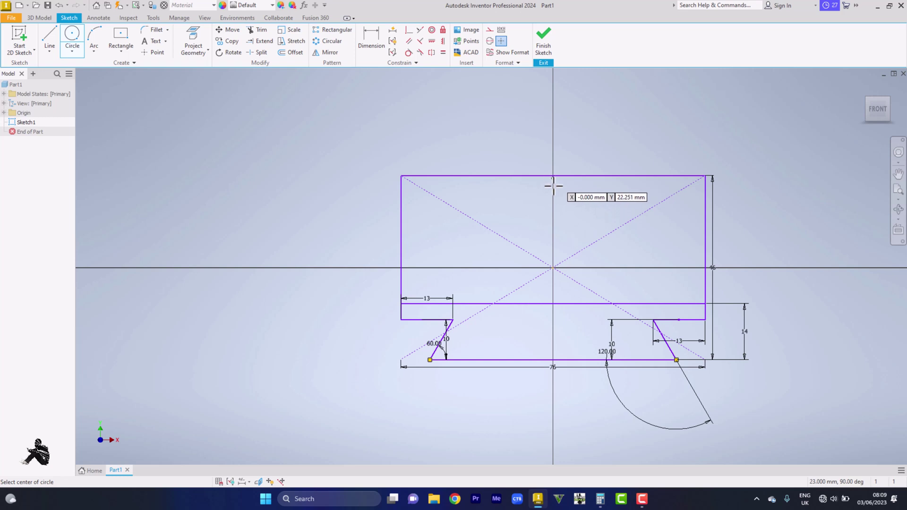
{"action": "left_click", "coordinate": [553, 218]}
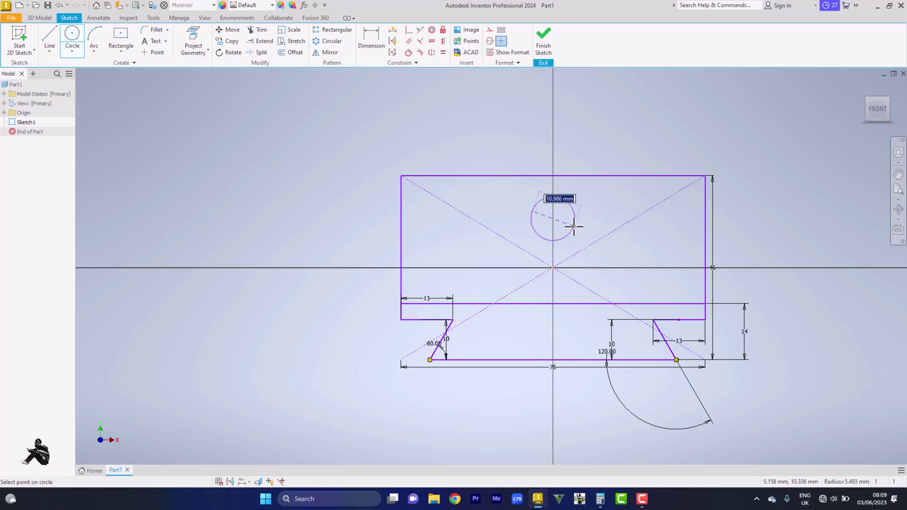
{"action": "type", "text": "5"}
{"action": "key", "text": "Return"}
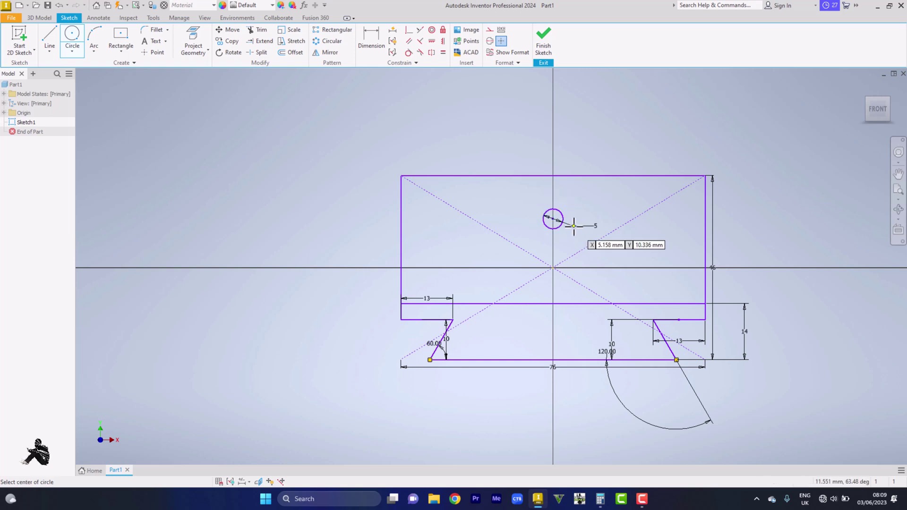
Step: Draw two more 5 mm diameter circles level with the first, about 17 mm to its right and 16 mm to its left
{"action": "left_click", "coordinate": [620, 218]}
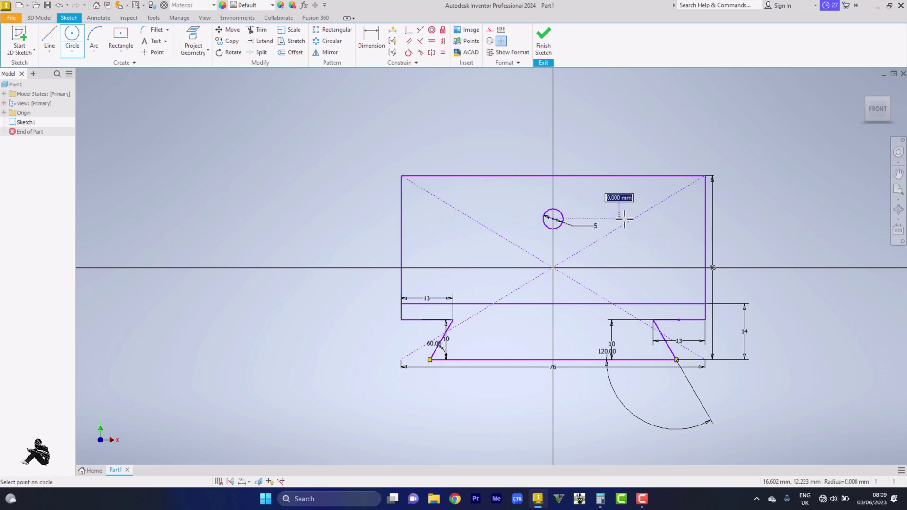
{"action": "type", "text": "5"}
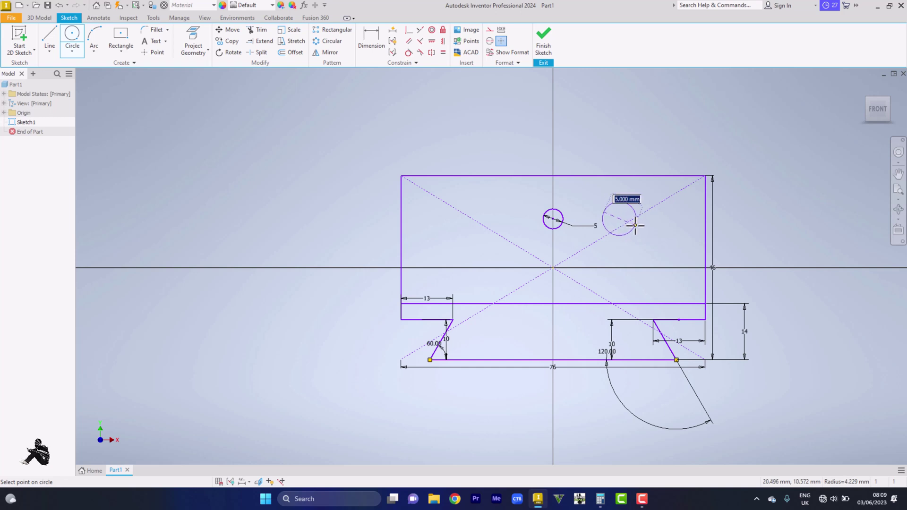
{"action": "key", "text": "Return"}
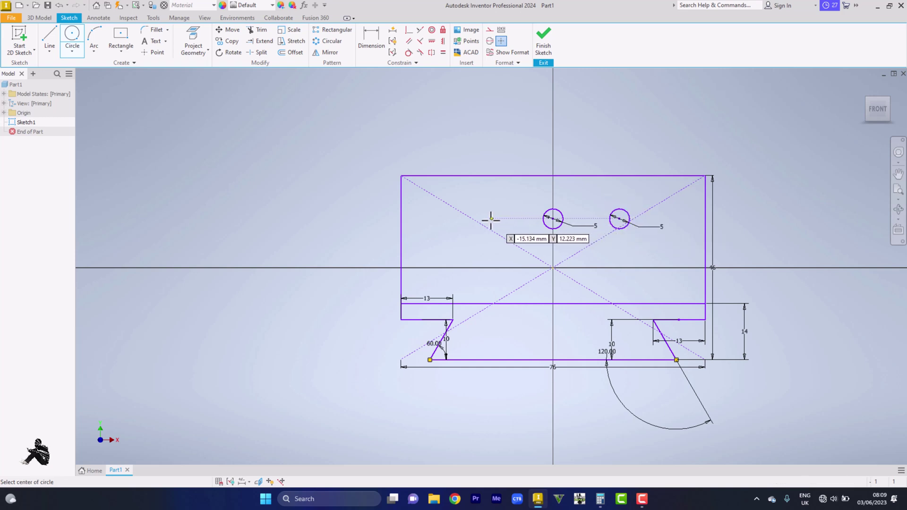
{"action": "left_click", "coordinate": [490, 219]}
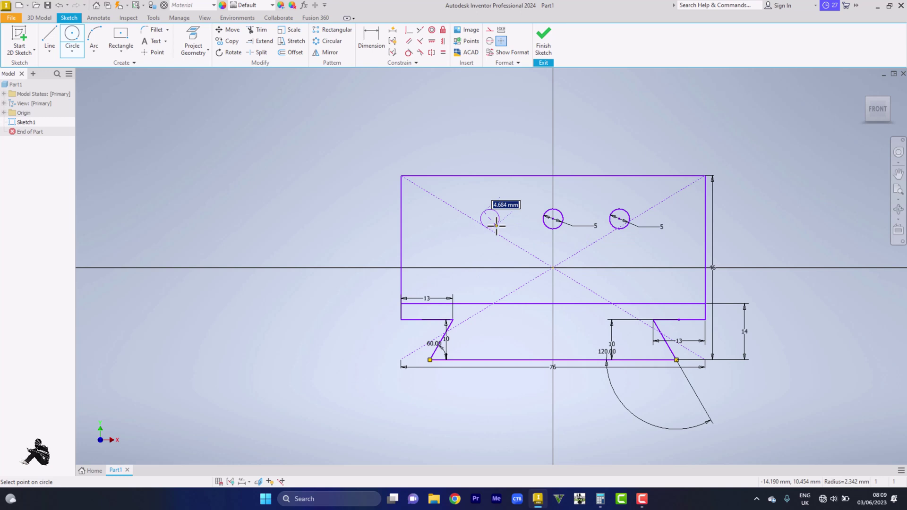
{"action": "type", "text": "5"}
{"action": "key", "text": "Return"}
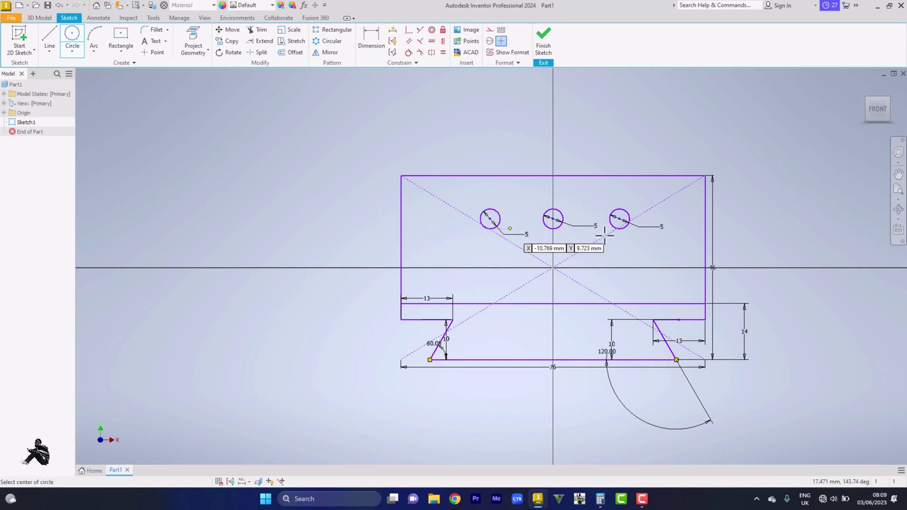
{"action": "right_click", "coordinate": [759, 218]}
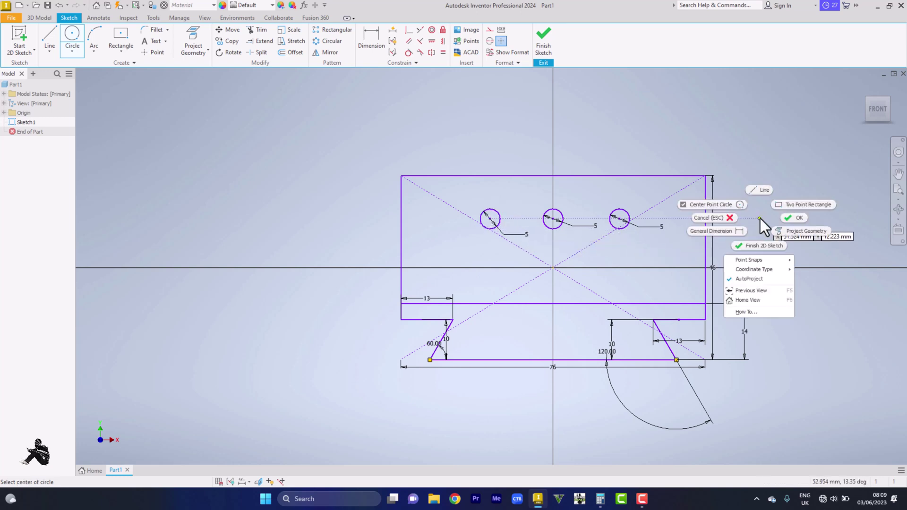
{"action": "left_click", "coordinate": [787, 219]}
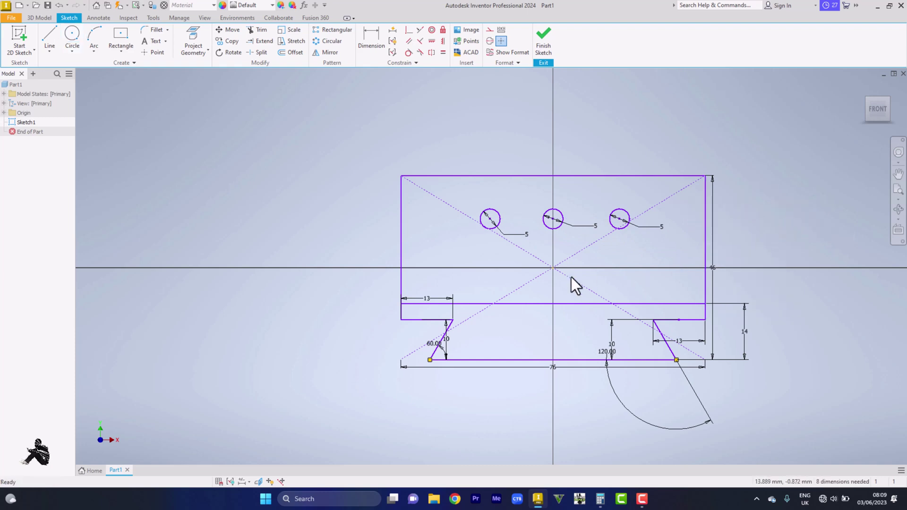
Step: Draw a 10 mm diameter circle centred on the sketch origin
{"action": "left_click", "coordinate": [74, 35]}
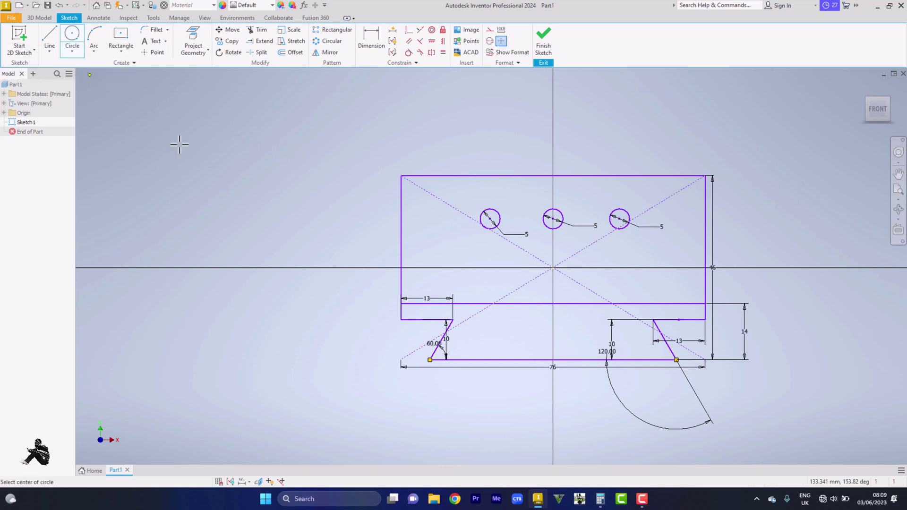
{"action": "left_click", "coordinate": [553, 268]}
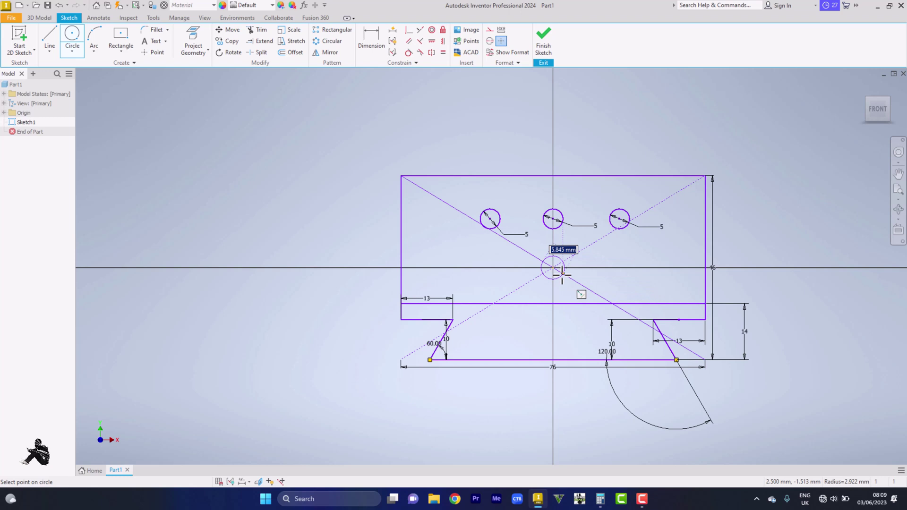
{"action": "type", "text": "10"}
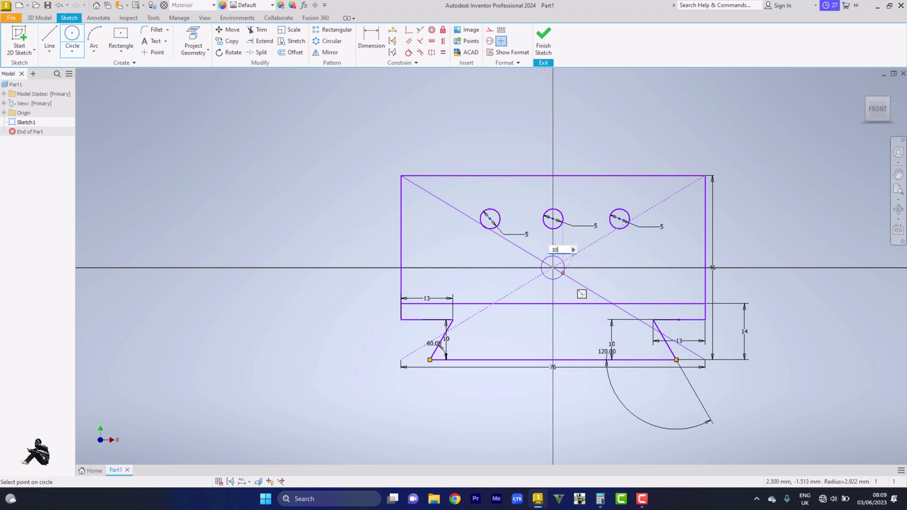
{"action": "key", "text": "Return"}
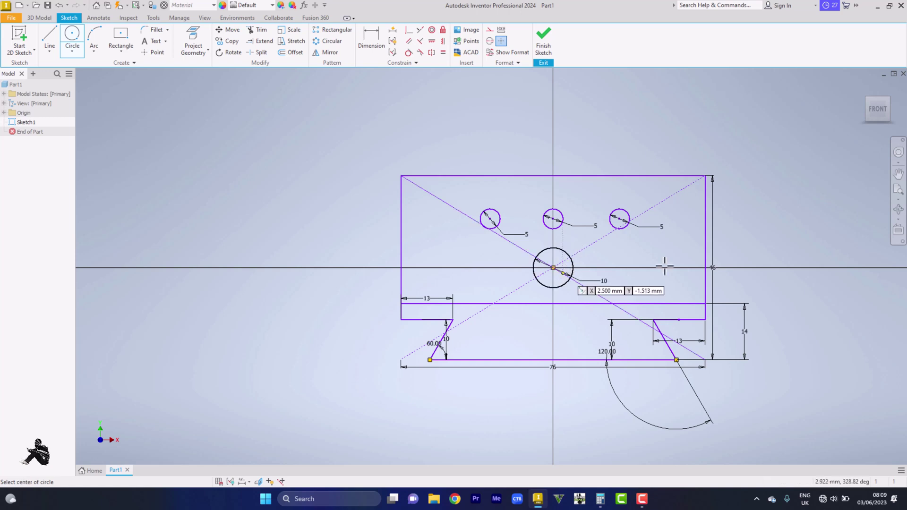
{"action": "right_click", "coordinate": [831, 242]}
{"action": "left_click", "coordinate": [751, 248]}
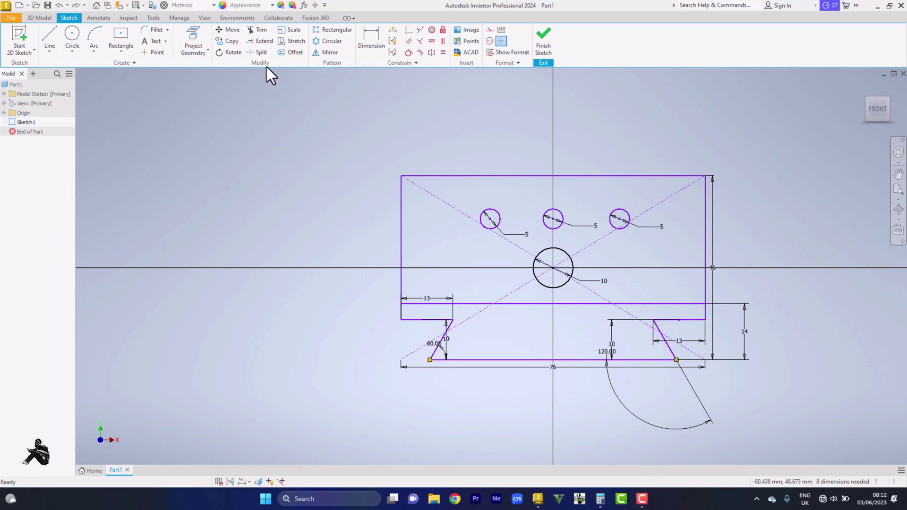
{"action": "left_click", "coordinate": [50, 37]}
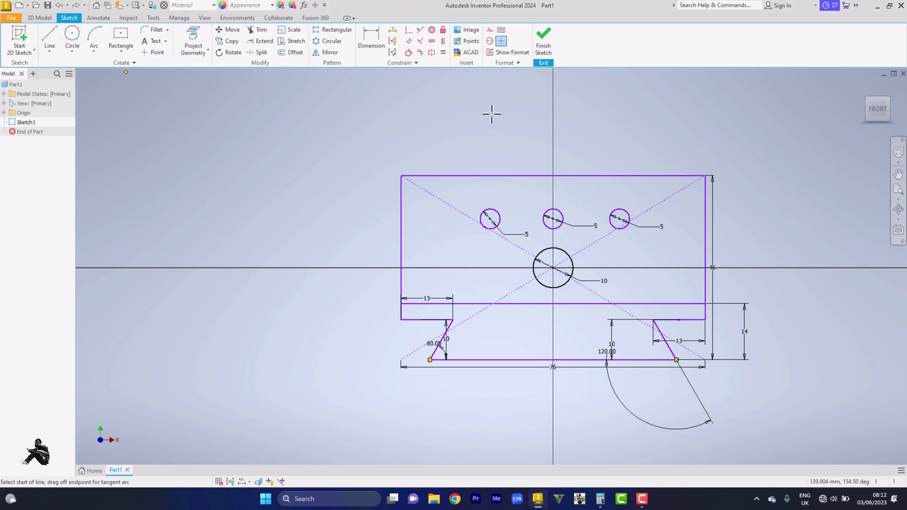
{"action": "left_click", "coordinate": [552, 143]}
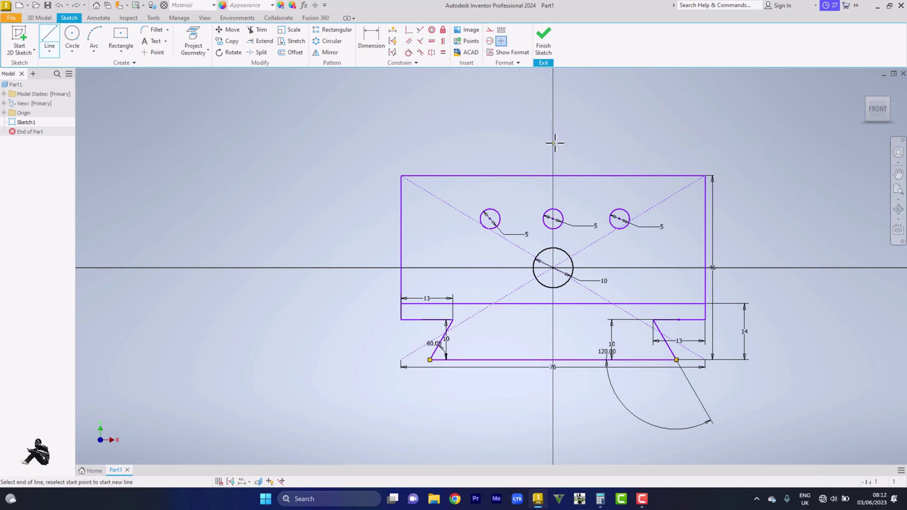
{"action": "left_click", "coordinate": [551, 116]}
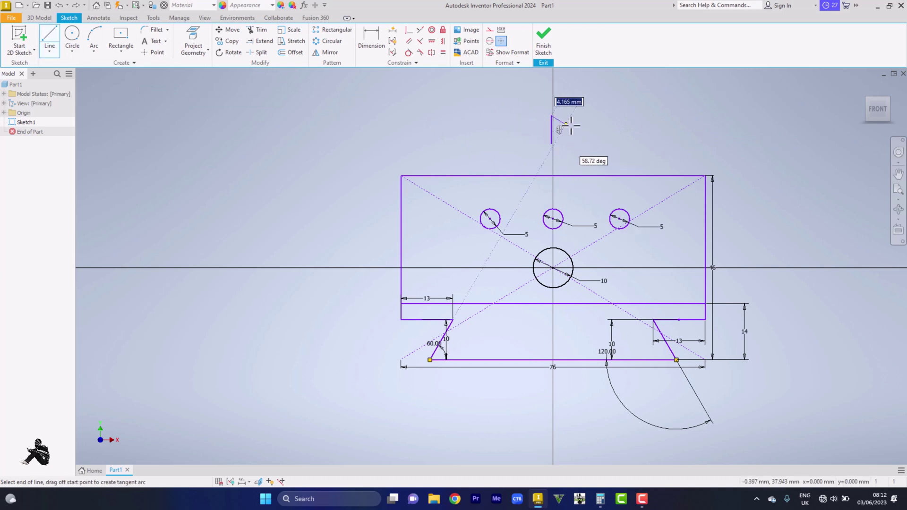
{"action": "right_click", "coordinate": [570, 127]}
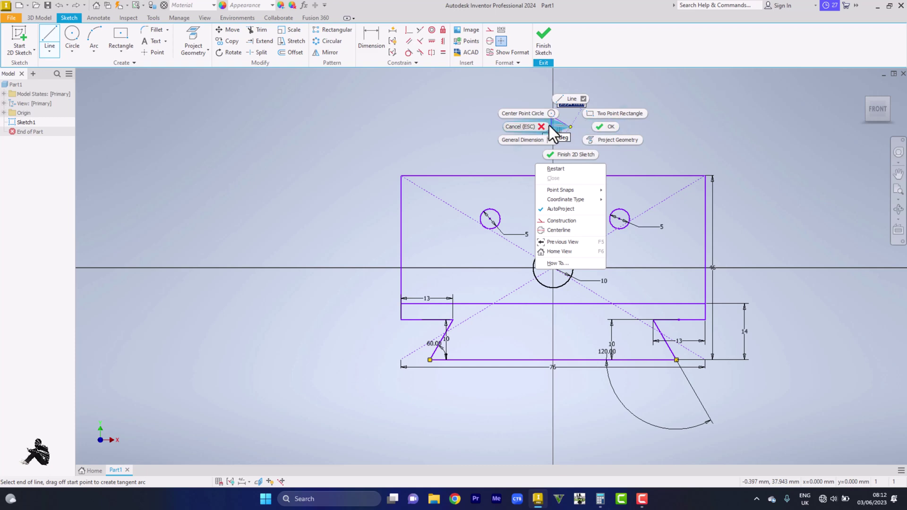
{"action": "key", "text": "Escape"}
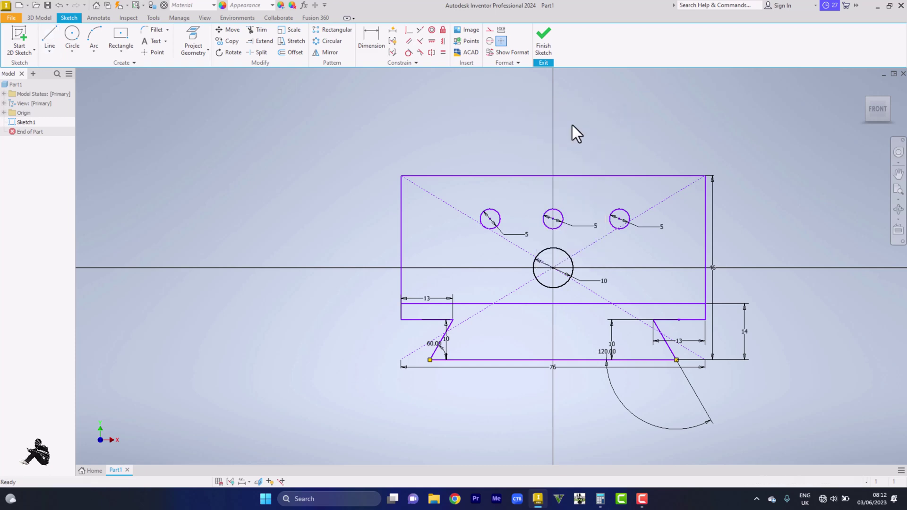
{"action": "key", "text": "ctrl+z"}
Step: Draw a vertical line about 7 mm long on the vertical axis above the profile, starting about 38 mm above the origin
{"action": "key", "text": "l"}
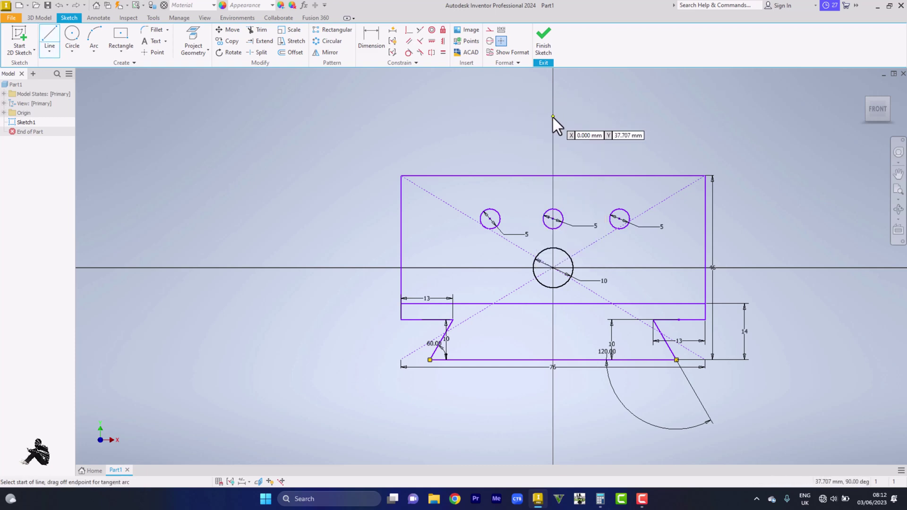
{"action": "left_click", "coordinate": [553, 117]}
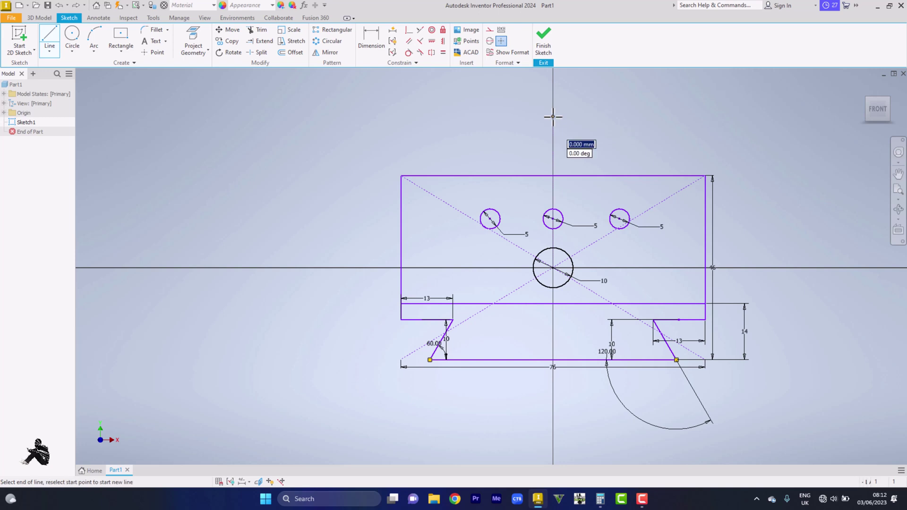
{"action": "left_click", "coordinate": [553, 146]}
{"action": "right_click", "coordinate": [608, 128]}
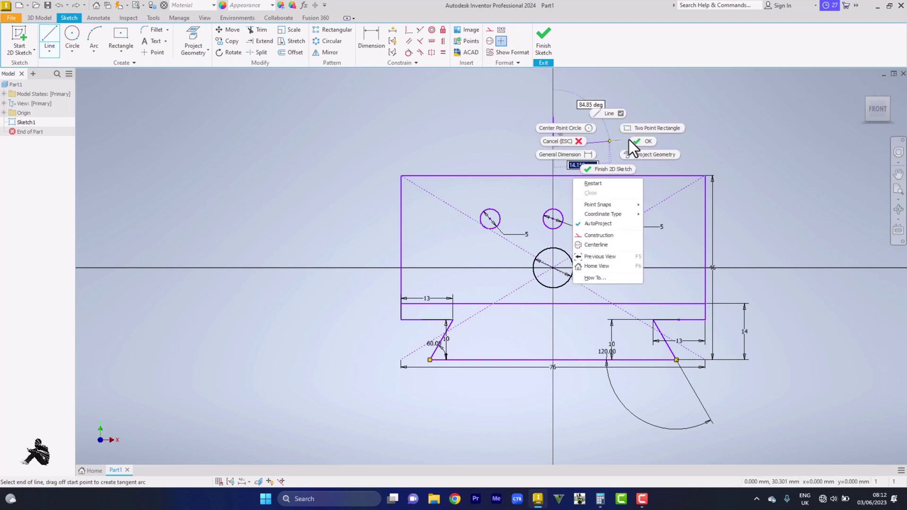
{"action": "left_click", "coordinate": [633, 139]}
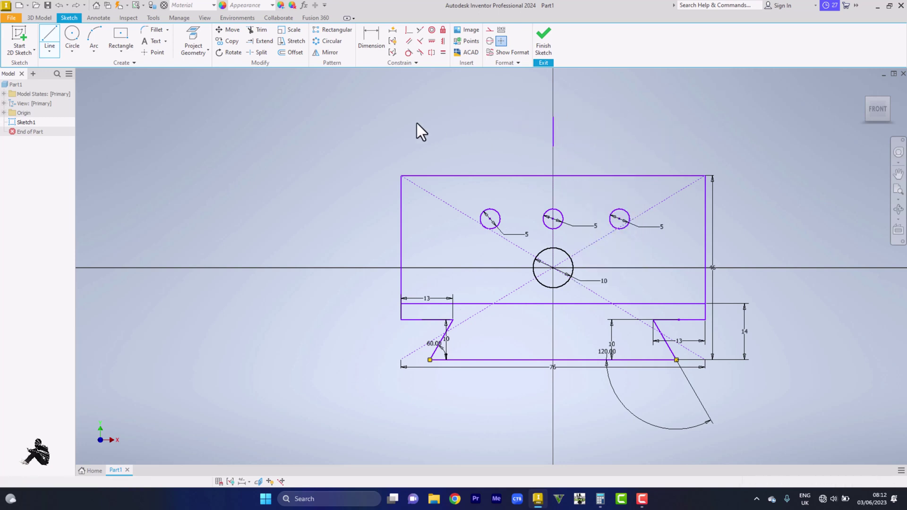
Step: Dimension the horizontal distance from the left 5 mm circle's centre to the short vertical line as 22 mm
{"action": "left_click", "coordinate": [377, 37]}
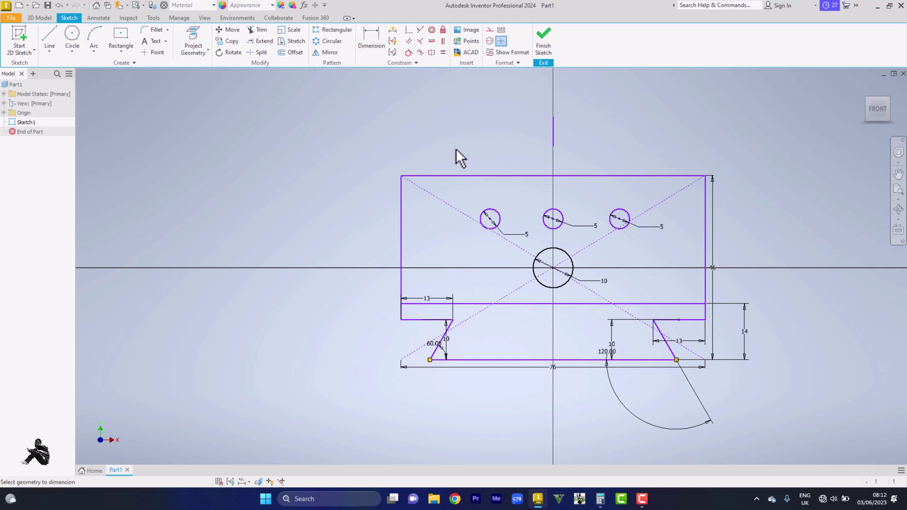
{"action": "left_click", "coordinate": [490, 219]}
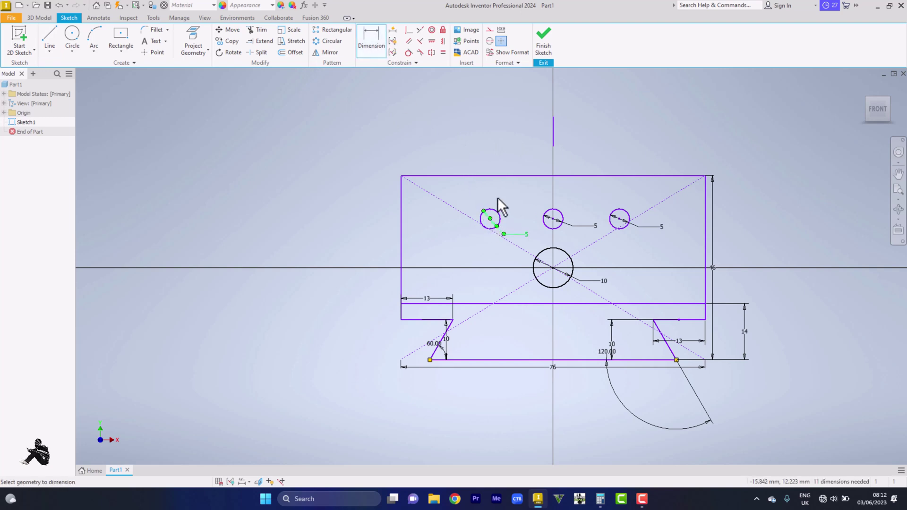
{"action": "left_click", "coordinate": [554, 141]}
{"action": "left_click", "coordinate": [520, 146]}
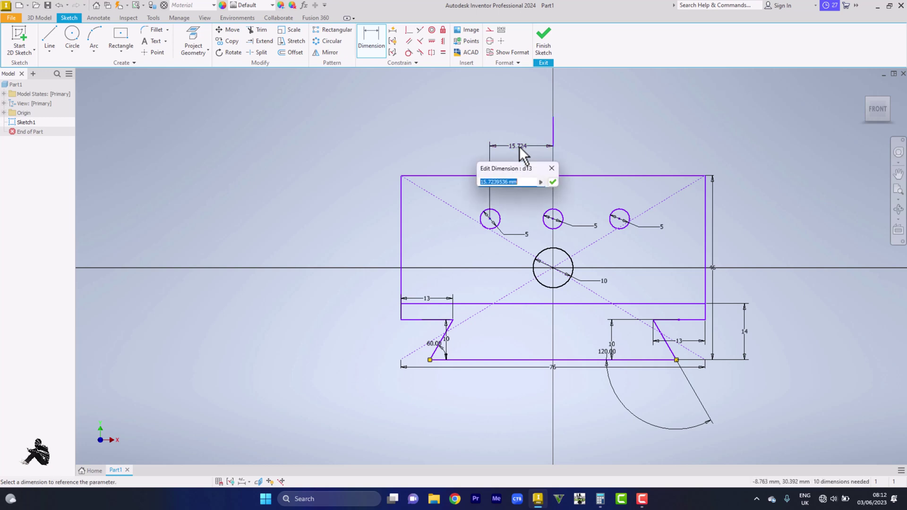
{"action": "type", "text": "22"}
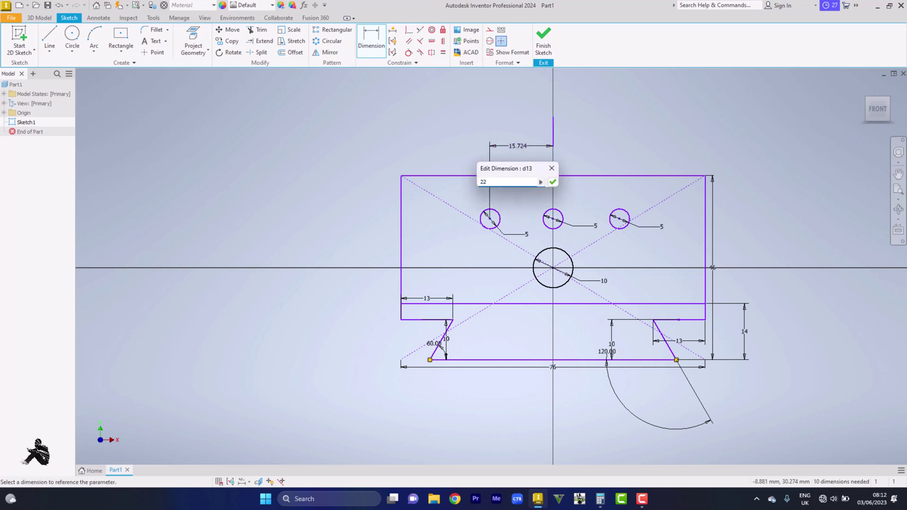
{"action": "key", "text": "Return"}
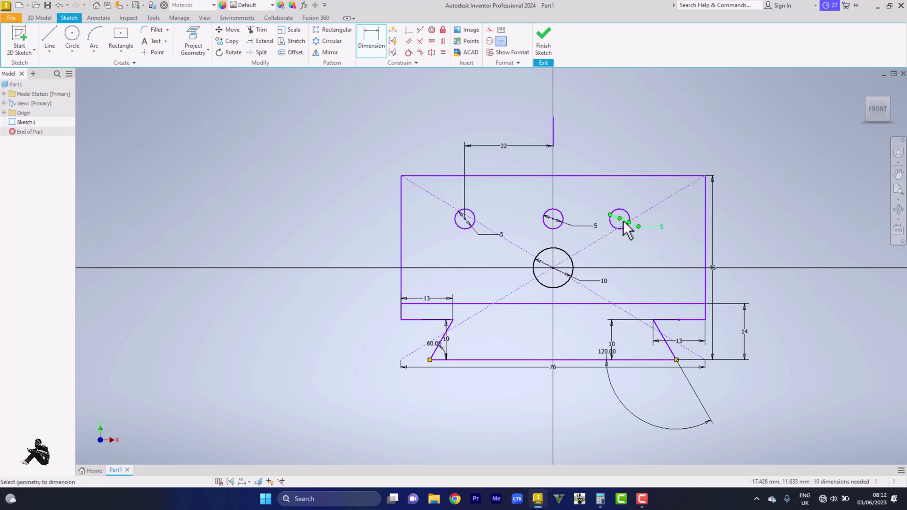
Step: Dimension the right 5 mm circle's centre 22 mm horizontally from the short vertical line
{"action": "left_click", "coordinate": [554, 139]}
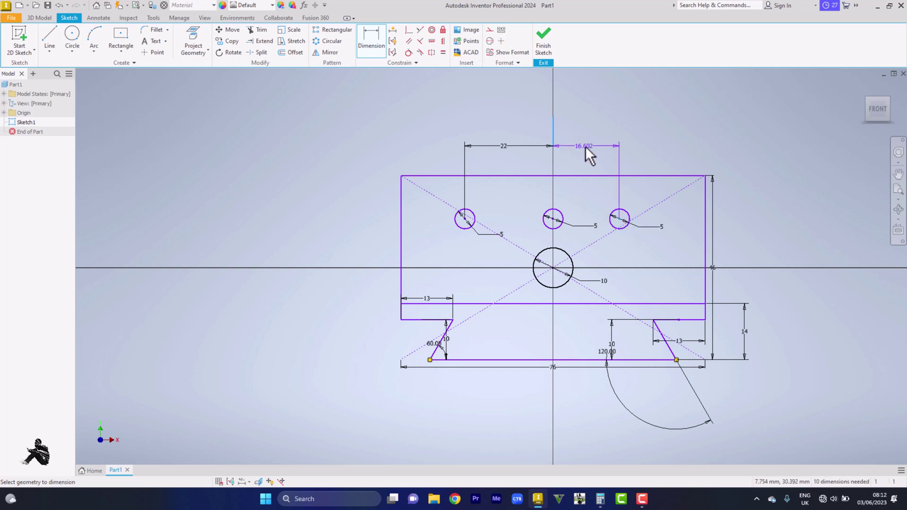
{"action": "left_click", "coordinate": [585, 145]}
{"action": "type", "text": "22"}
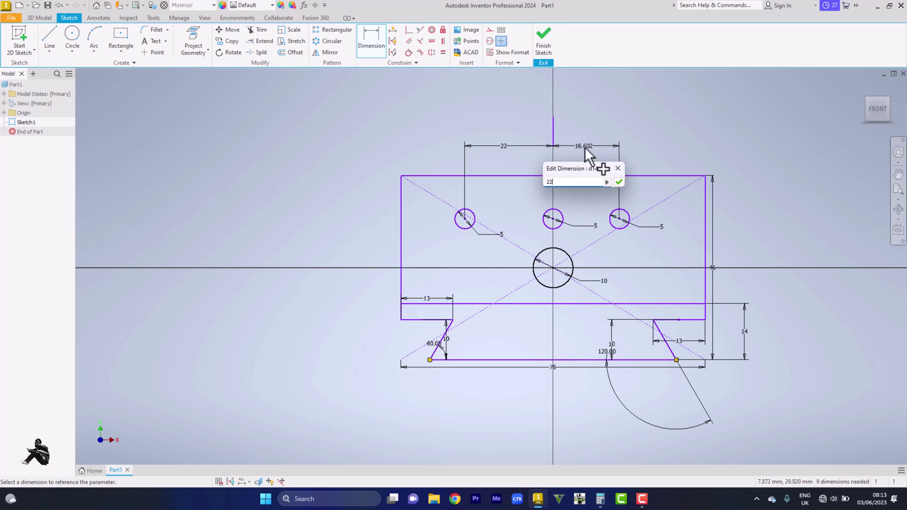
{"action": "key", "text": "Return"}
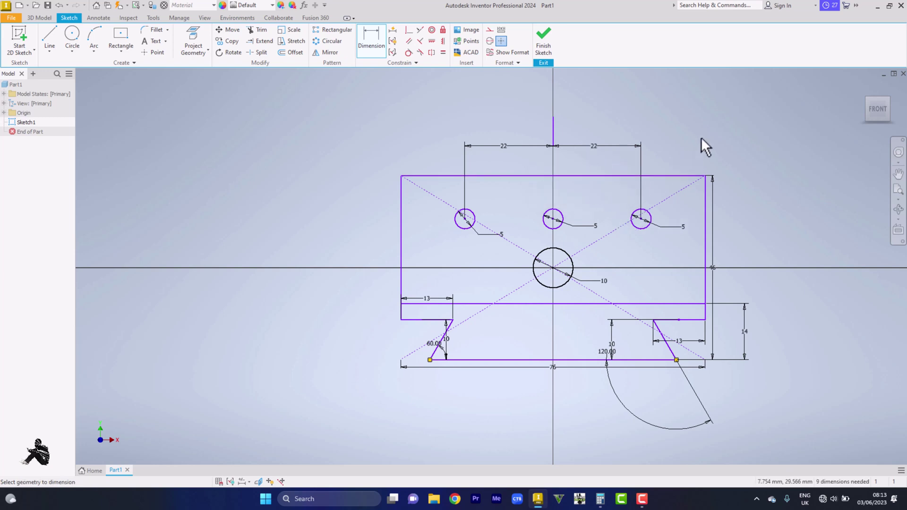
{"action": "right_click", "coordinate": [709, 140]}
{"action": "left_click", "coordinate": [726, 139]}
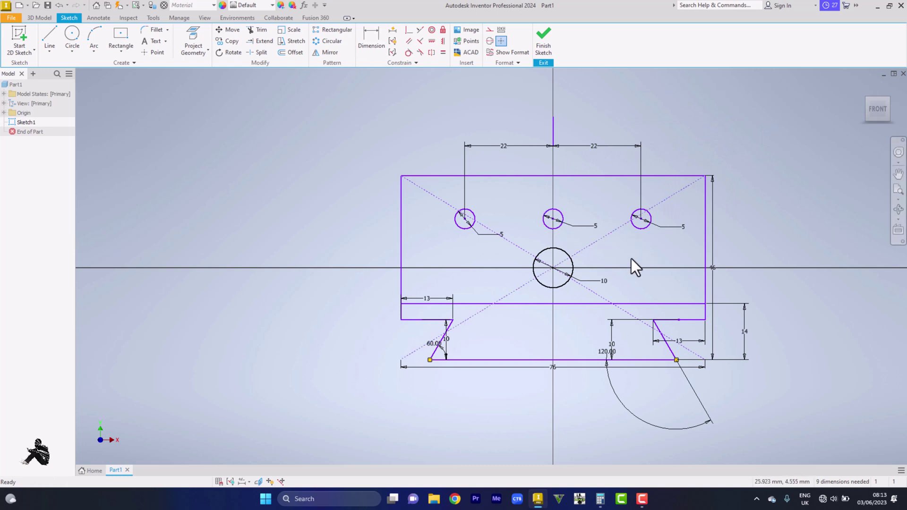
Step: Dimension the vertical distance from the 10 mm circle's centre to the bottom edge of the dovetail as 24 mm
{"action": "left_click", "coordinate": [378, 36]}
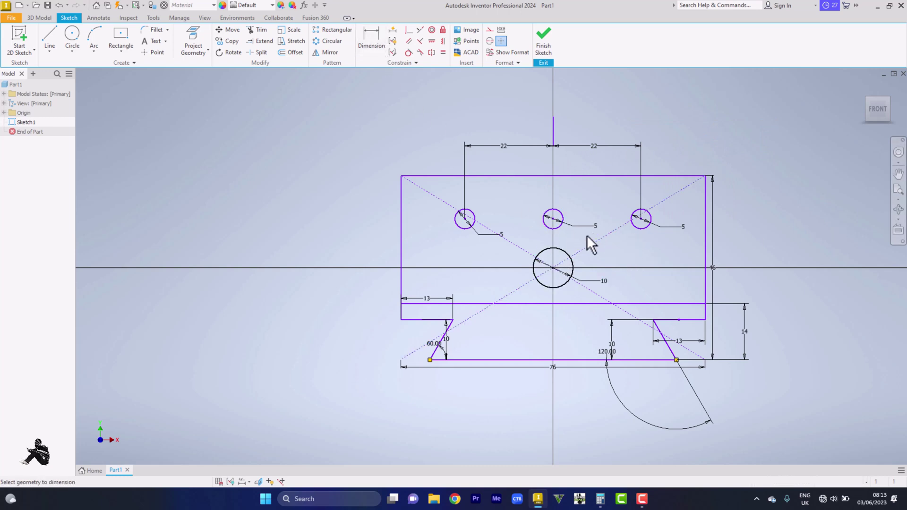
{"action": "left_click", "coordinate": [557, 361]}
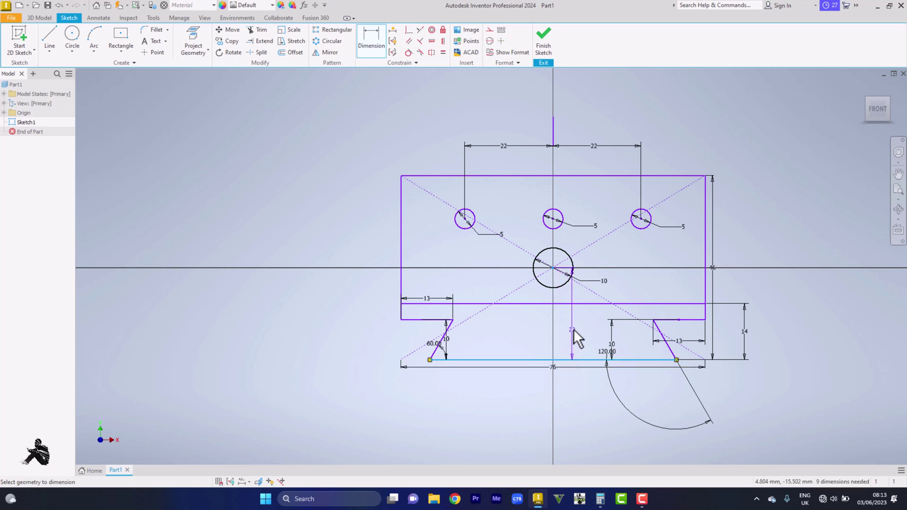
{"action": "left_click", "coordinate": [574, 336]}
{"action": "type", "text": "24"}
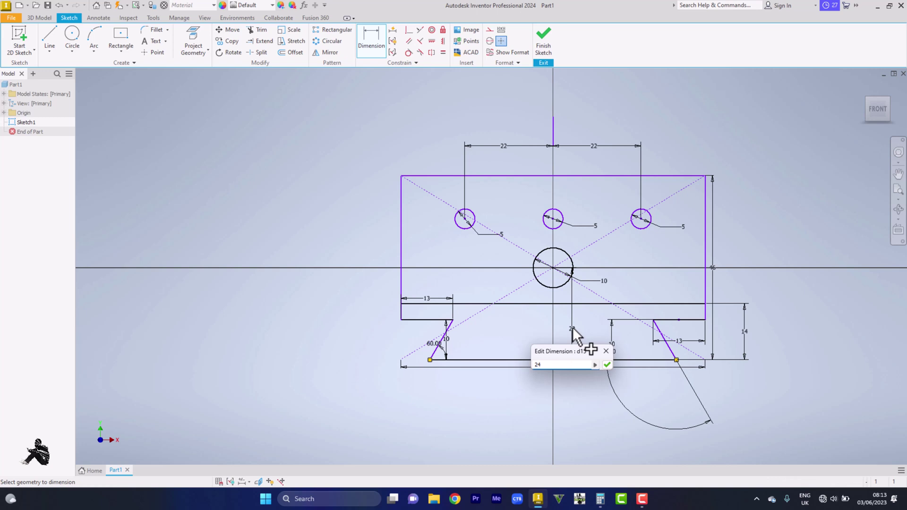
{"action": "key", "text": "Return"}
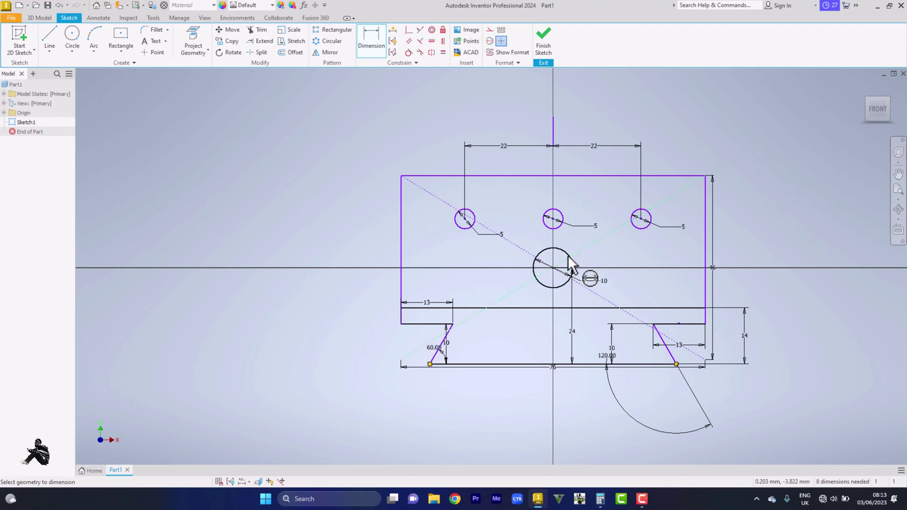
Step: Finish the sketch and extrude the upper rectangular region, including the 10 mm circle but not the 5 mm circles, by 47 mm
{"action": "left_click", "coordinate": [542, 41]}
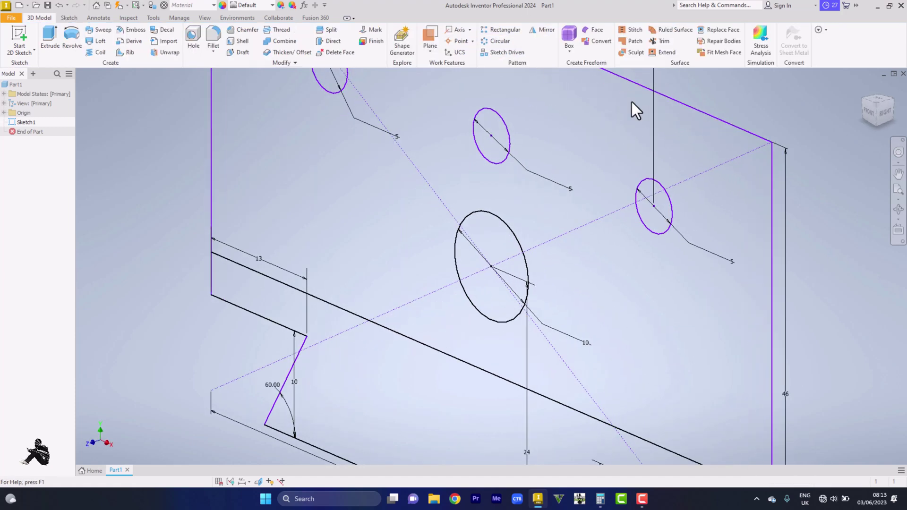
{"action": "left_click", "coordinate": [898, 191]}
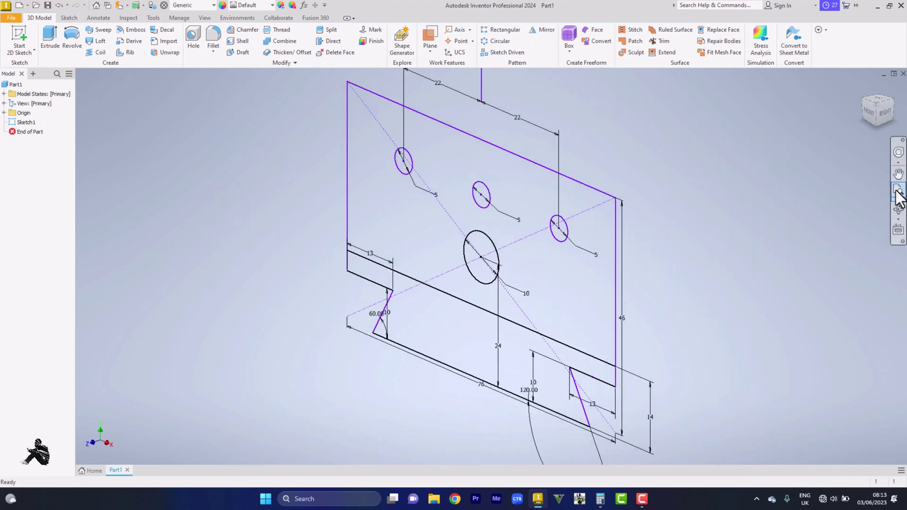
{"action": "left_click", "coordinate": [49, 40]}
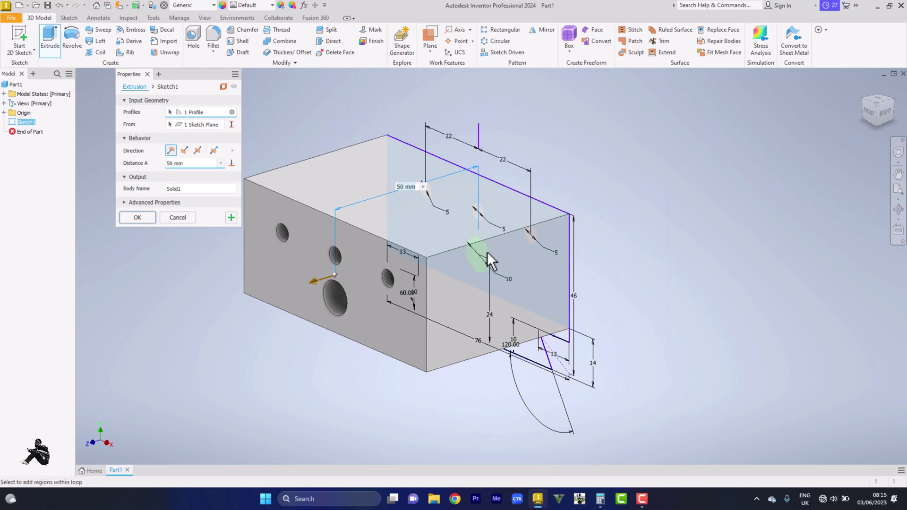
{"action": "left_click", "coordinate": [486, 251]}
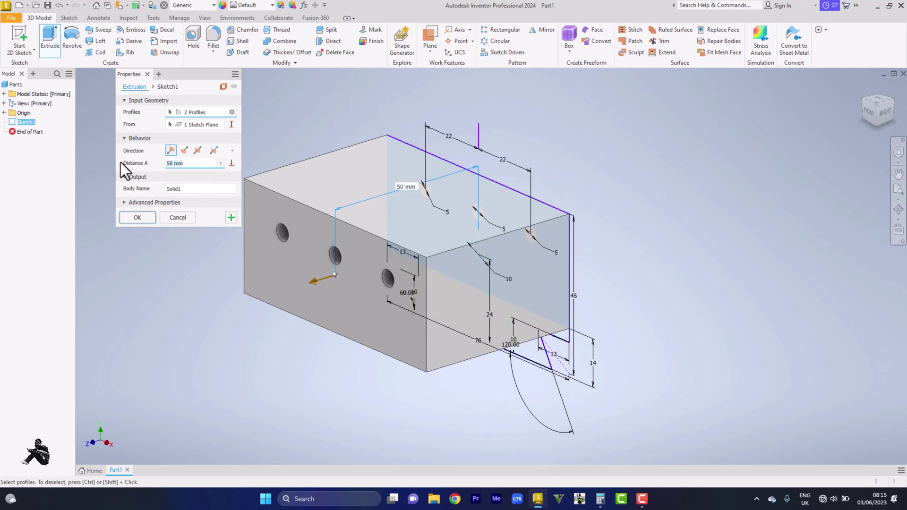
{"action": "type", "text": "47"}
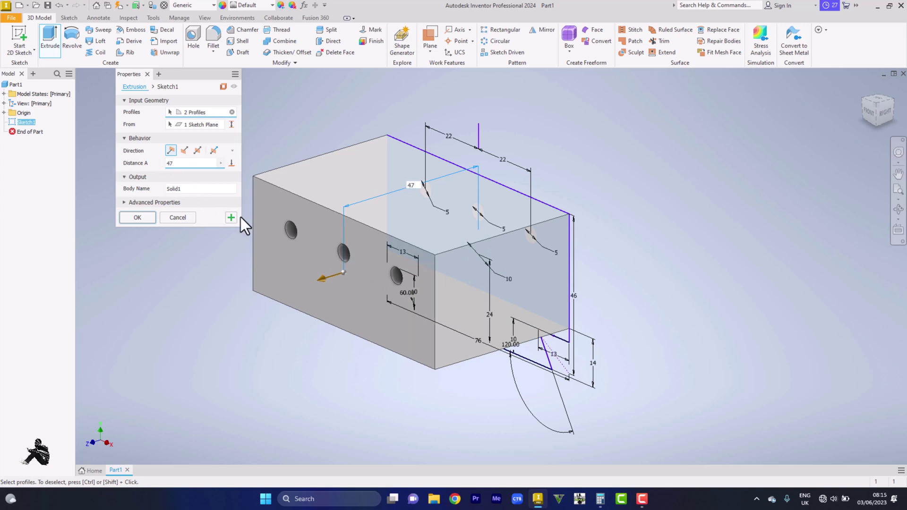
{"action": "left_click", "coordinate": [231, 216]}
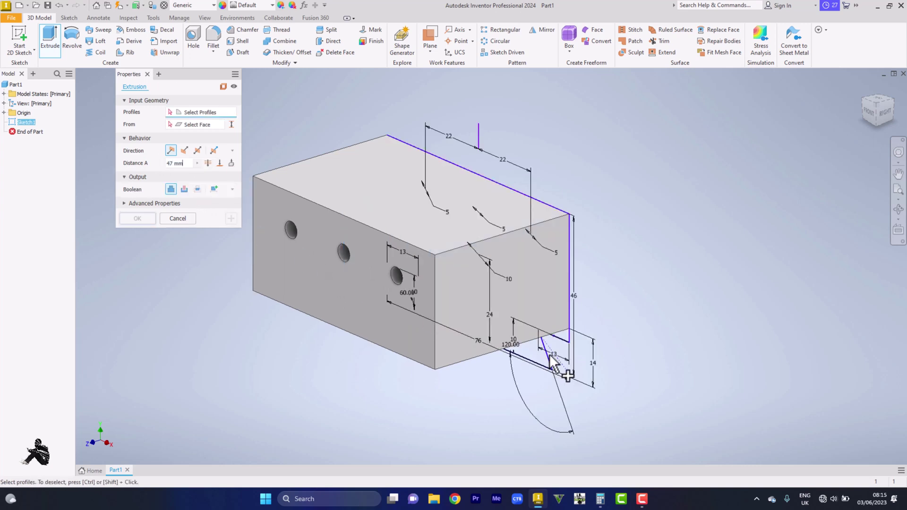
Step: Extrude the lower dovetail-shaped region 50 mm in the same direction, joined to the upper block
{"action": "left_click", "coordinate": [540, 362]}
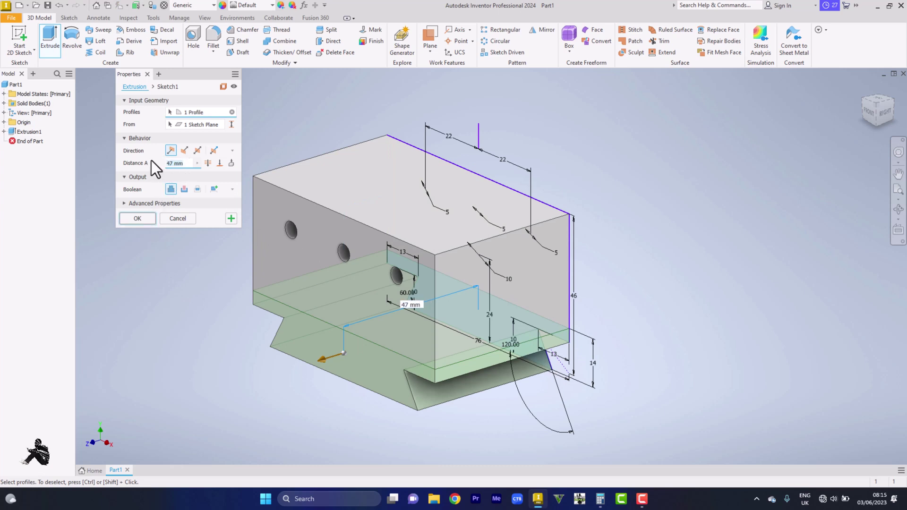
{"action": "type", "text": "50"}
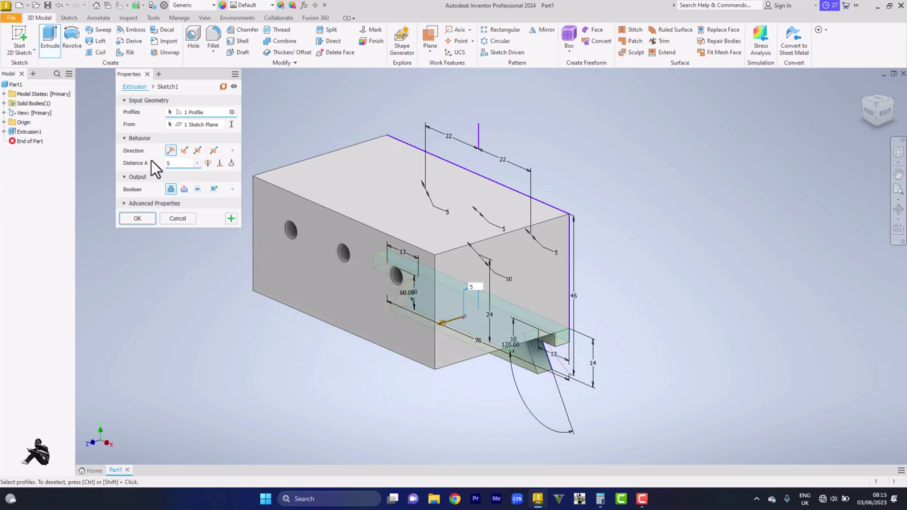
{"action": "left_click", "coordinate": [230, 221]}
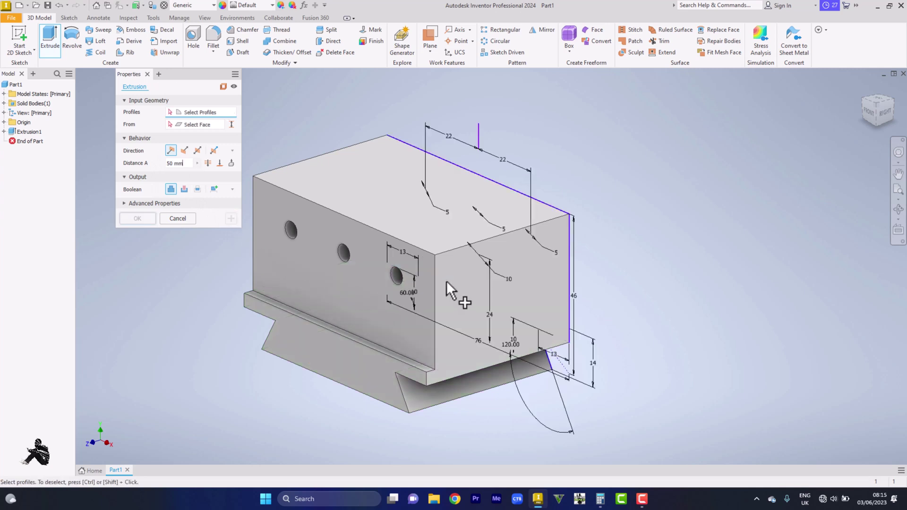
Step: Cut a blind hole 12 mm deep into the block from the 10 mm circle
{"action": "left_click", "coordinate": [480, 257]}
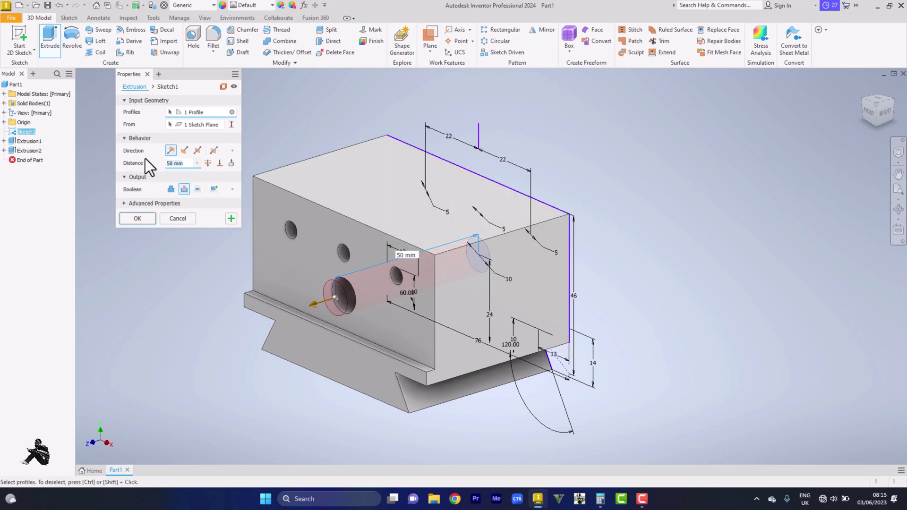
{"action": "type", "text": "12"}
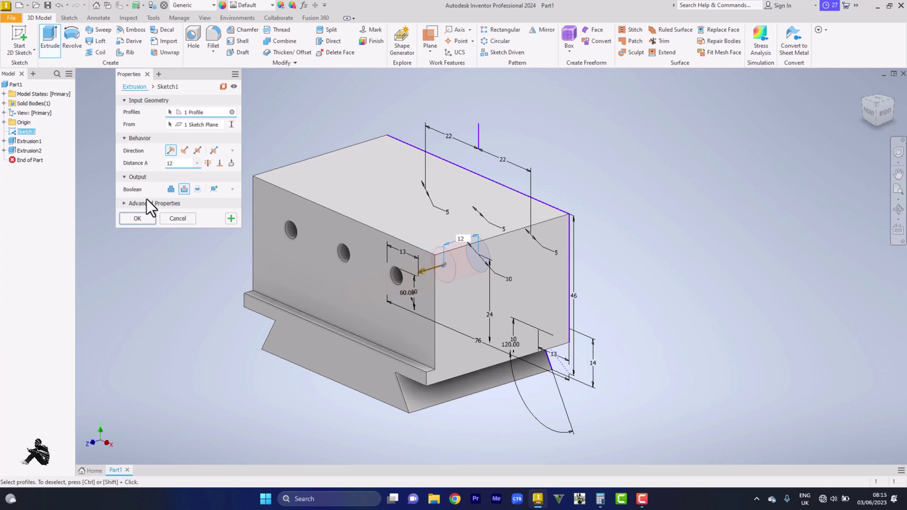
{"action": "left_click", "coordinate": [137, 219]}
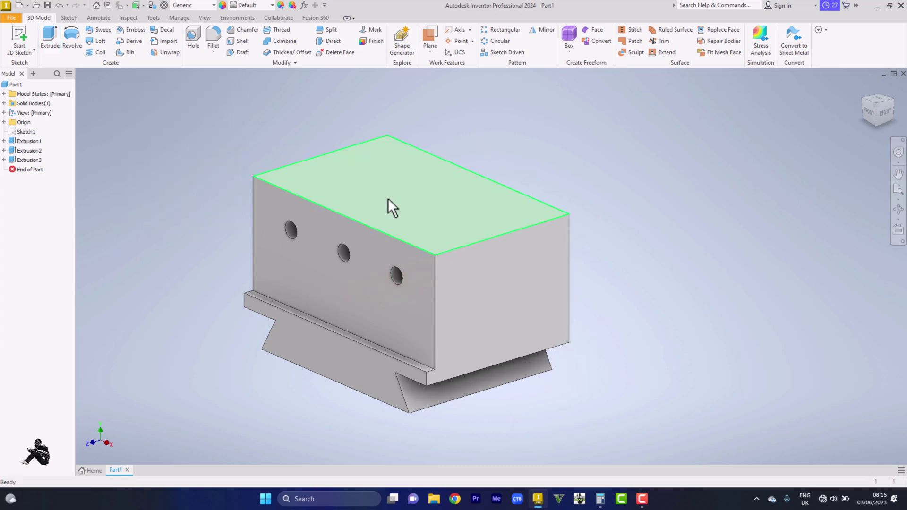
{"action": "left_click", "coordinate": [864, 88]}
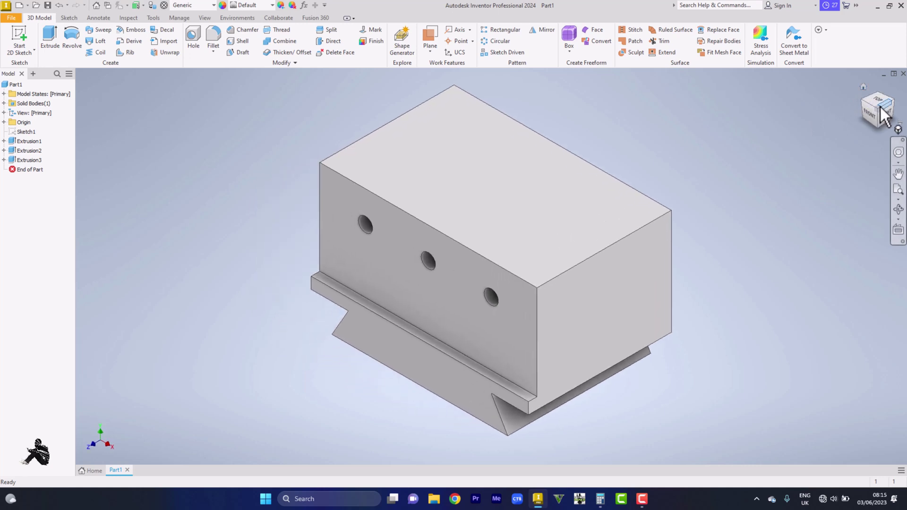
{"action": "middle_click_drag", "start_coordinate": [491, 265], "coordinate": [492, 266], "text": "shift"}
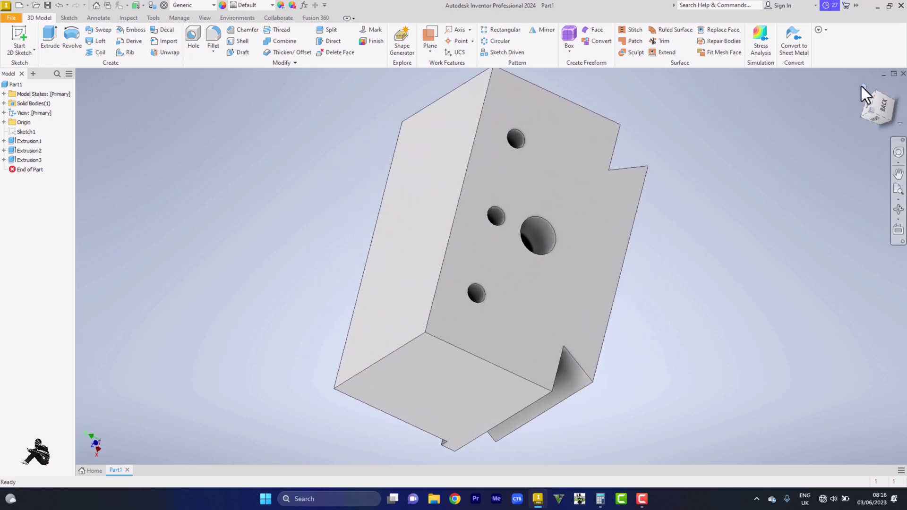
{"action": "left_click", "coordinate": [862, 86]}
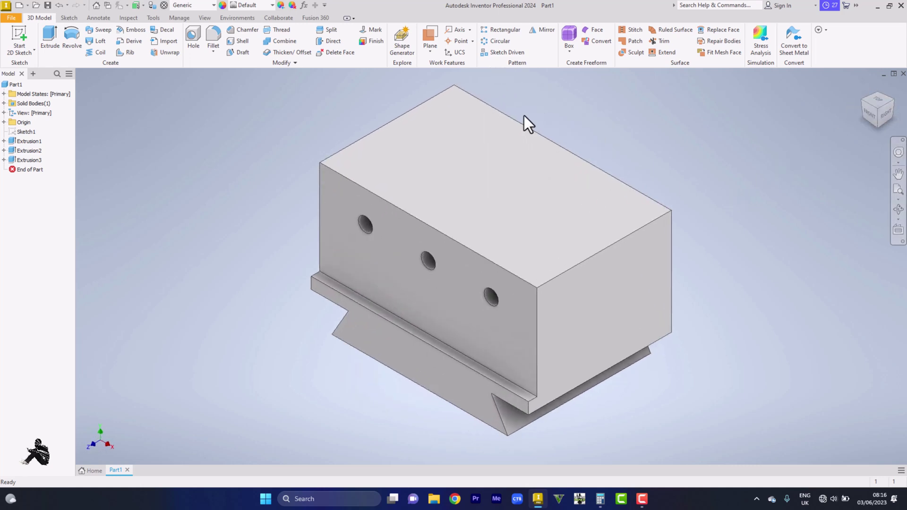
Step: Try the 1.5in Square - Medium Blue appearance on the part, followed by the Carbon Fiber appearance
{"action": "left_click", "coordinate": [251, 7]}
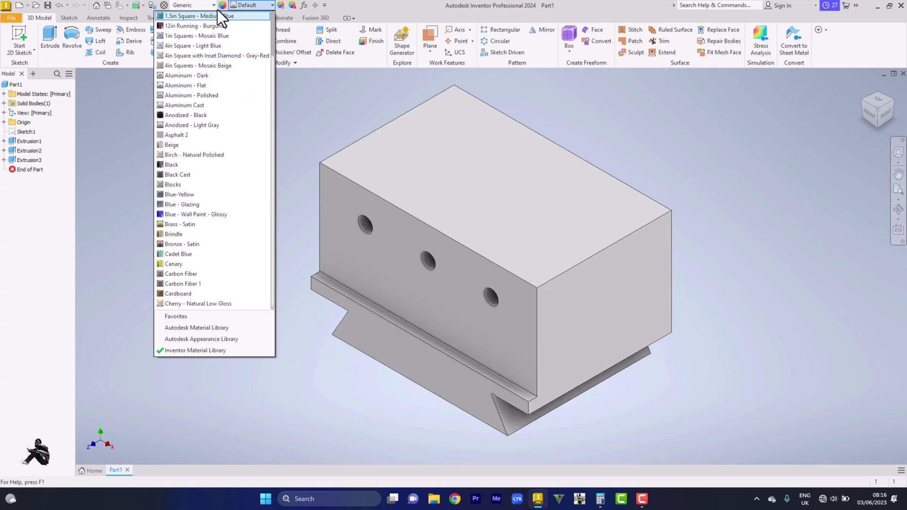
{"action": "left_click", "coordinate": [216, 18]}
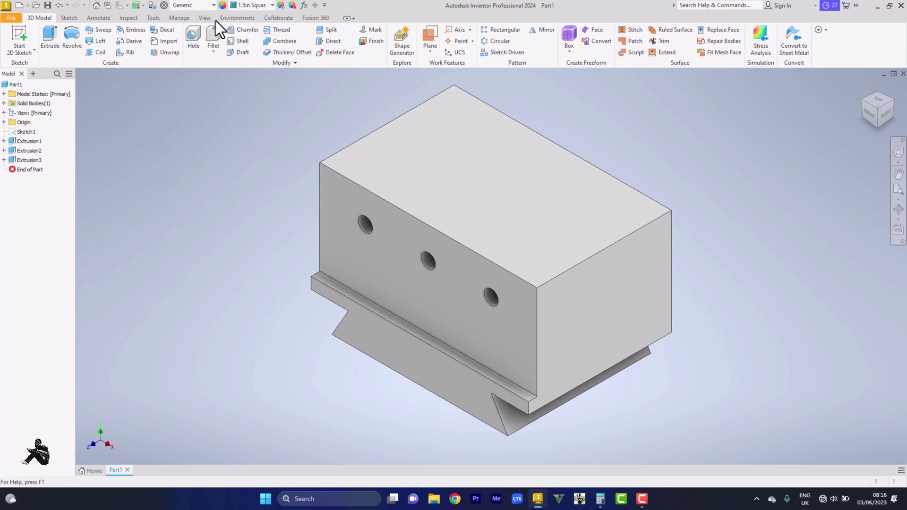
{"action": "left_click", "coordinate": [251, 5]}
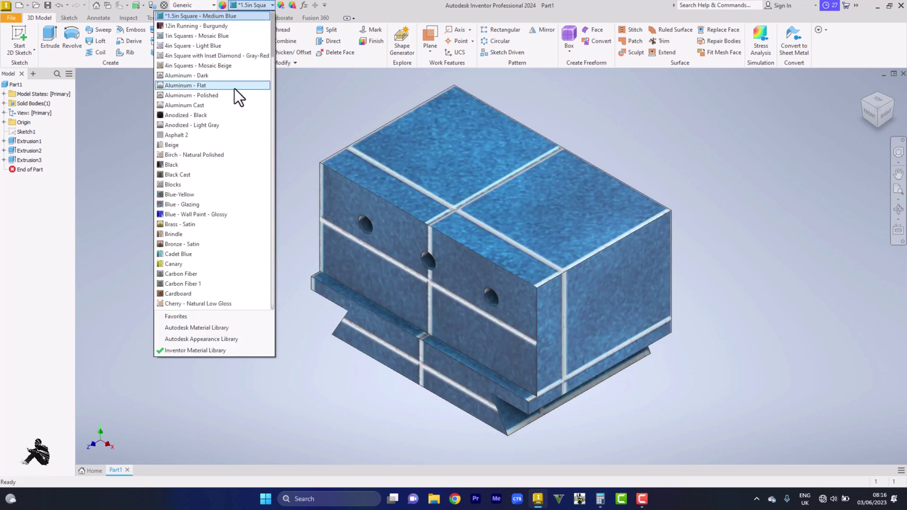
{"action": "scroll", "coordinate": [223, 122], "scroll_direction": "down", "scroll_amount": 8}
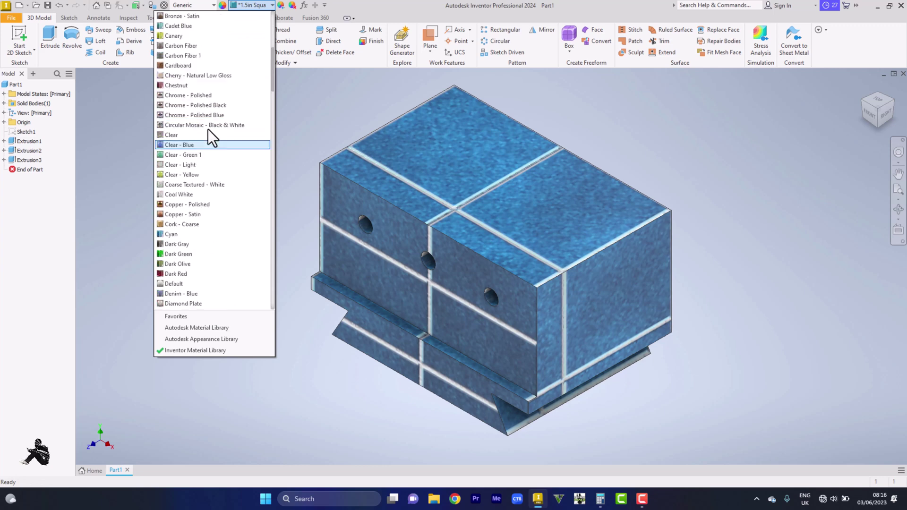
{"action": "left_click", "coordinate": [192, 45]}
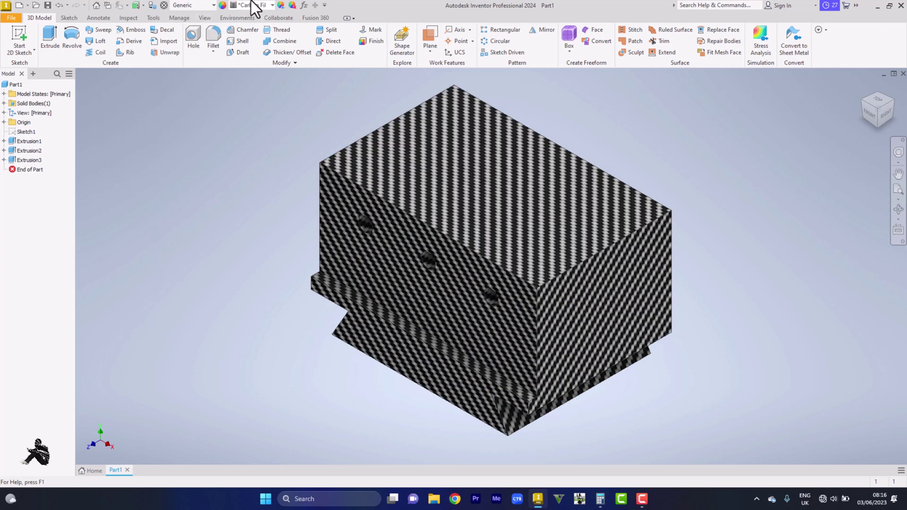
Step: Apply the Chrome - Polished Blue appearance to the part
{"action": "left_click", "coordinate": [245, 8]}
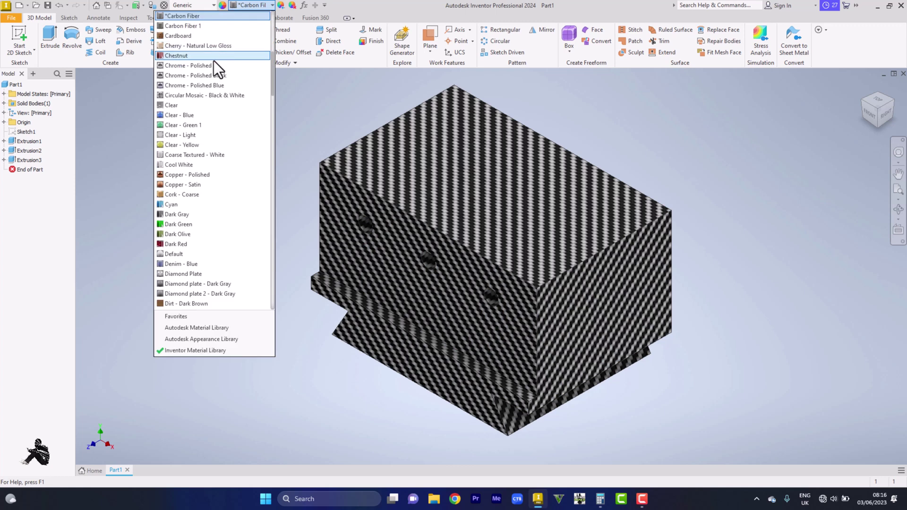
{"action": "left_click", "coordinate": [201, 86]}
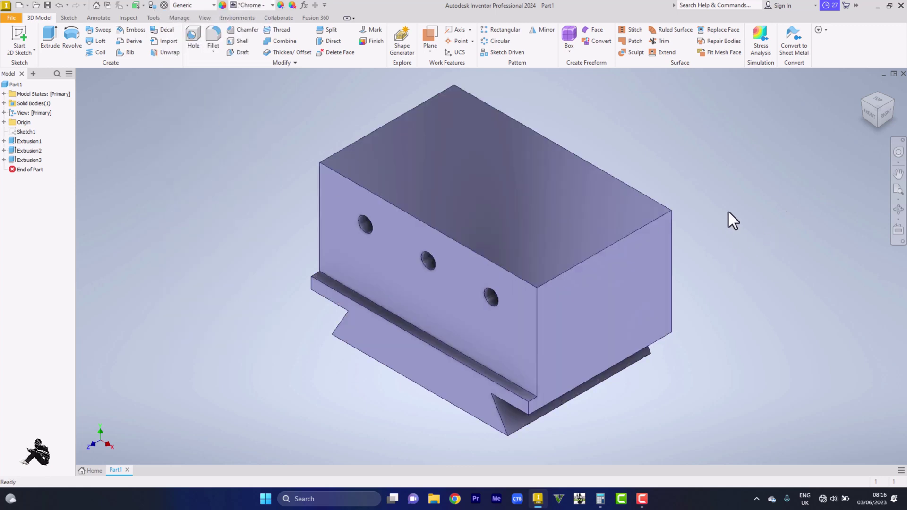
{"action": "mouse_move", "coordinate": [639, 508]}
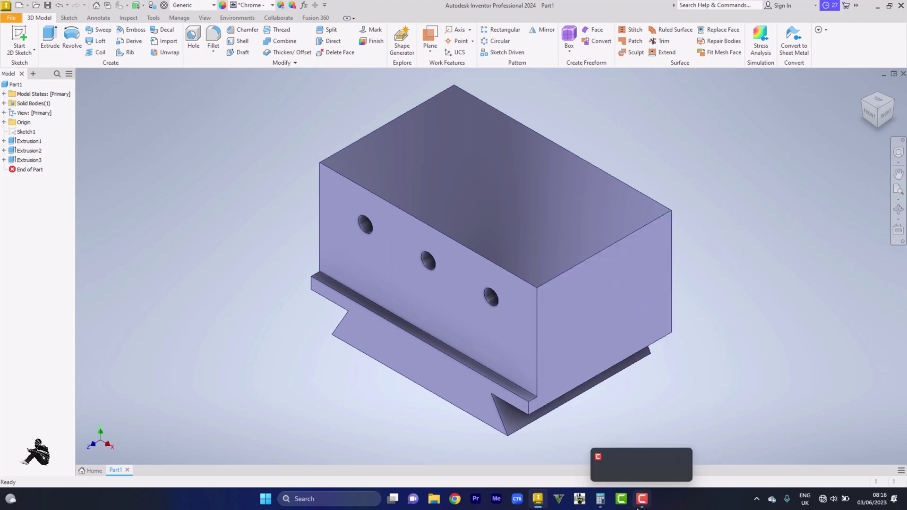